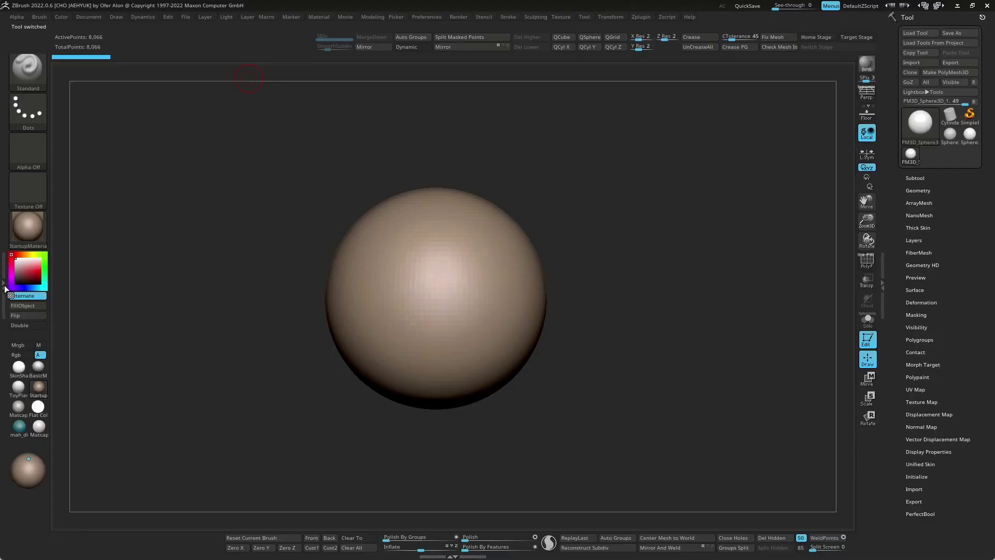
Step: Open the left tray, collapse Layer, and preview the Modeling popup's Dynamic options
click(5, 288)
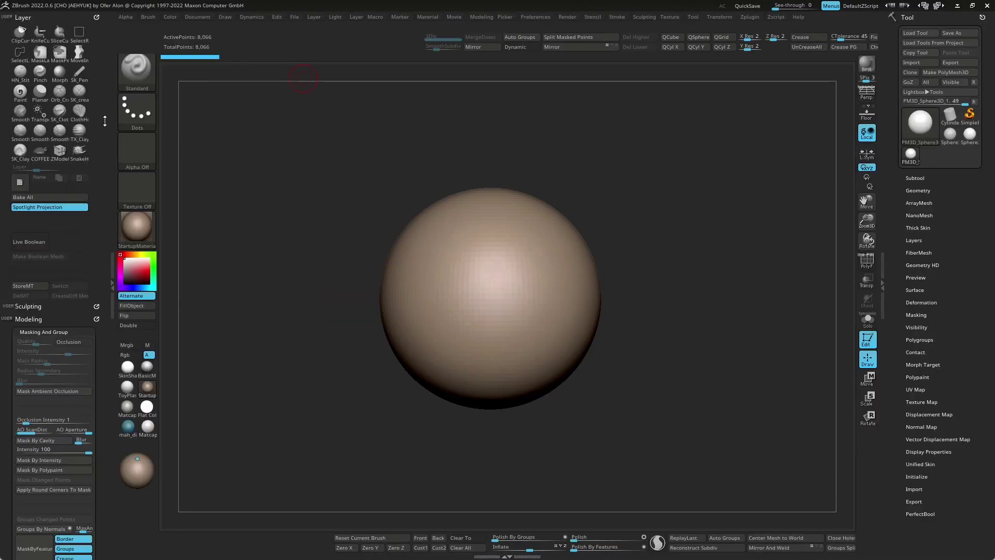
click(31, 18)
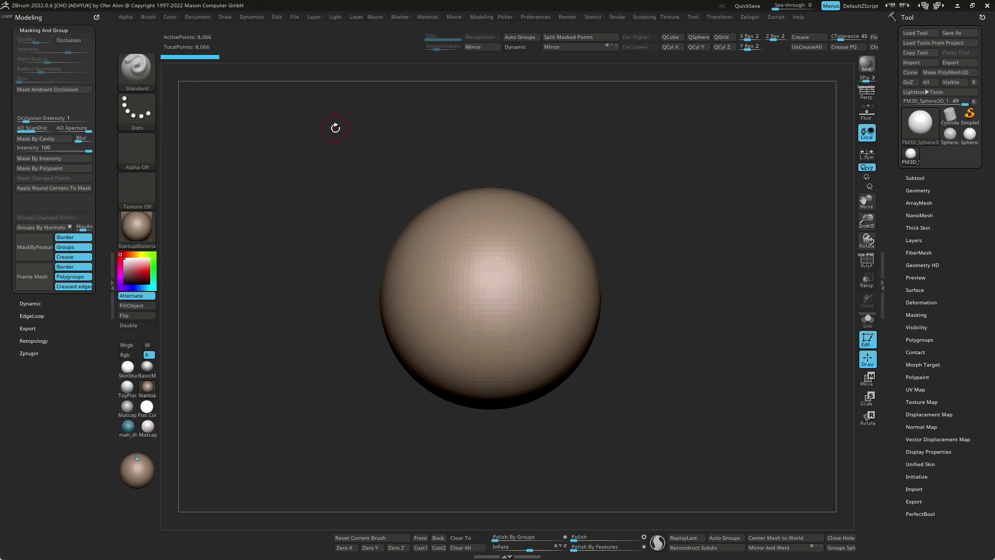
key(m)
key(m)
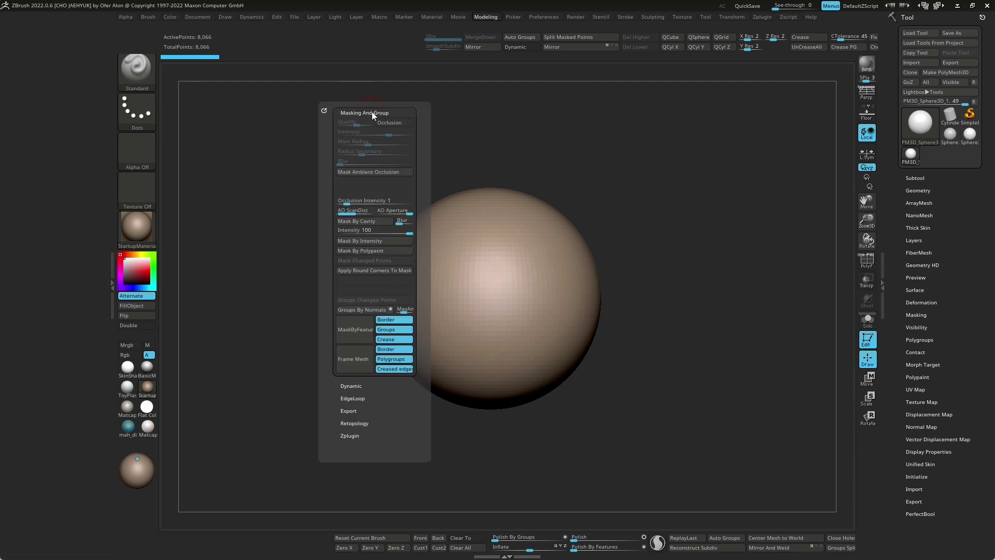
click(351, 386)
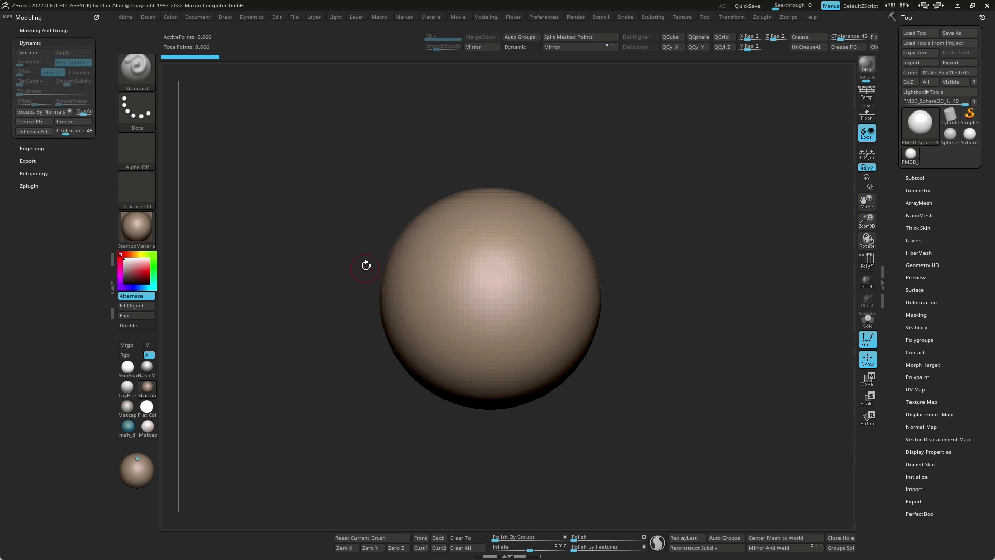
click(110, 275)
Step: Browse the Modeling and Sculpting popups, then drag Modeling out of the left tray
key(m)
click(390, 238)
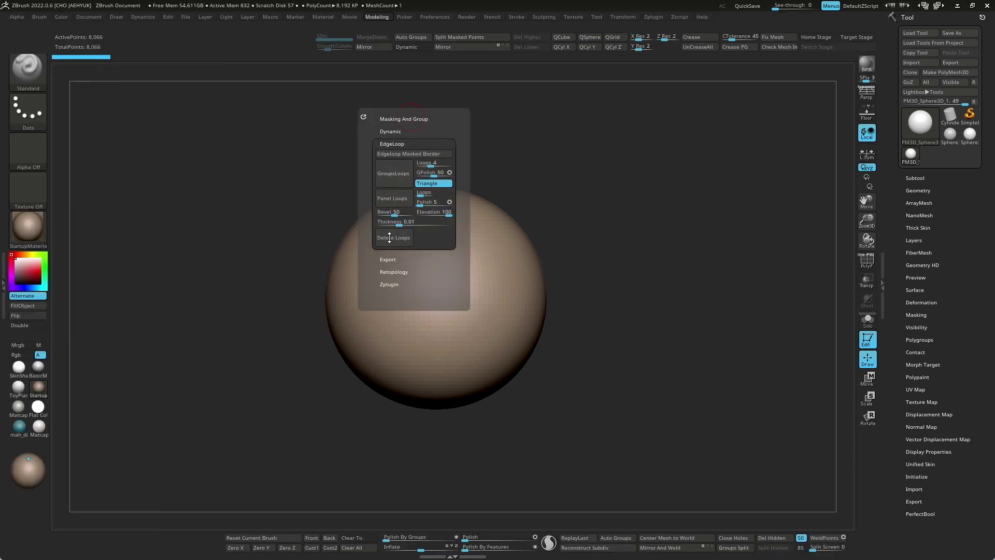
click(386, 260)
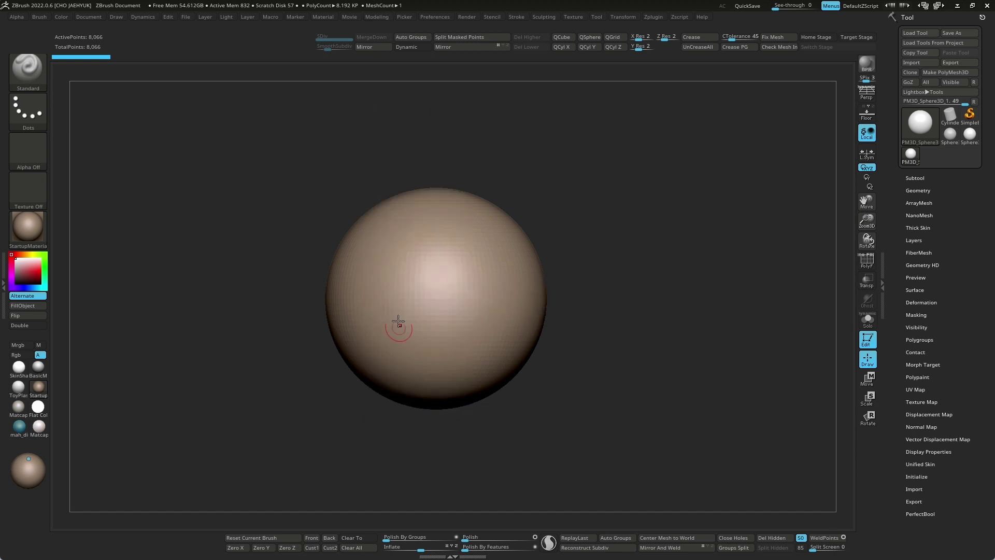
key(space)
key(space)
click(4, 280)
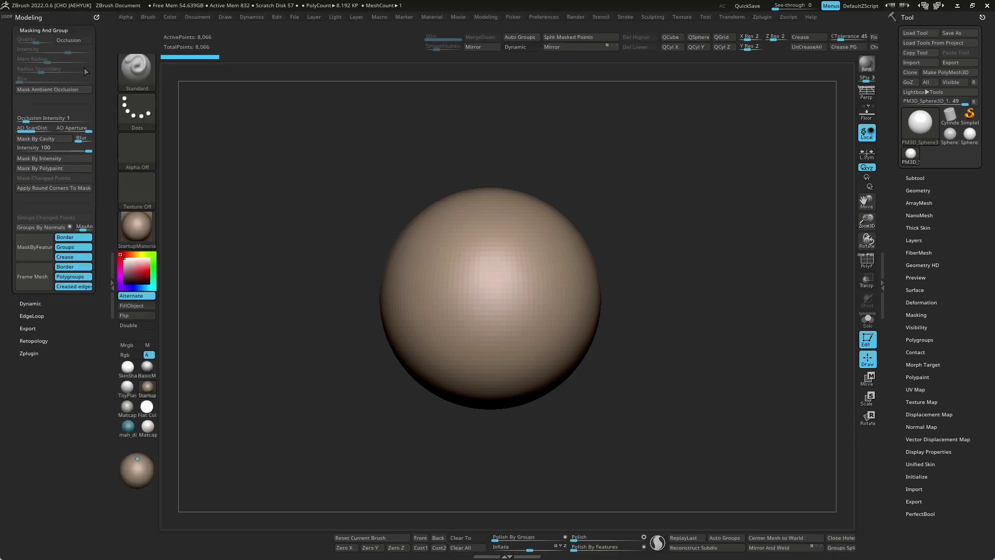
drag(97, 16, 387, 206)
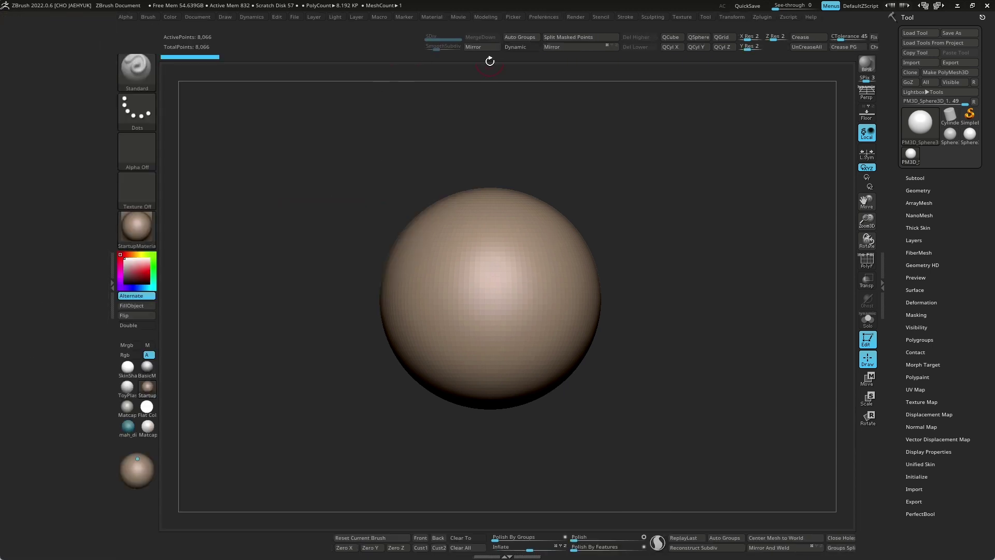
Step: Turn on Enable Customize under Preferences > Config
click(545, 18)
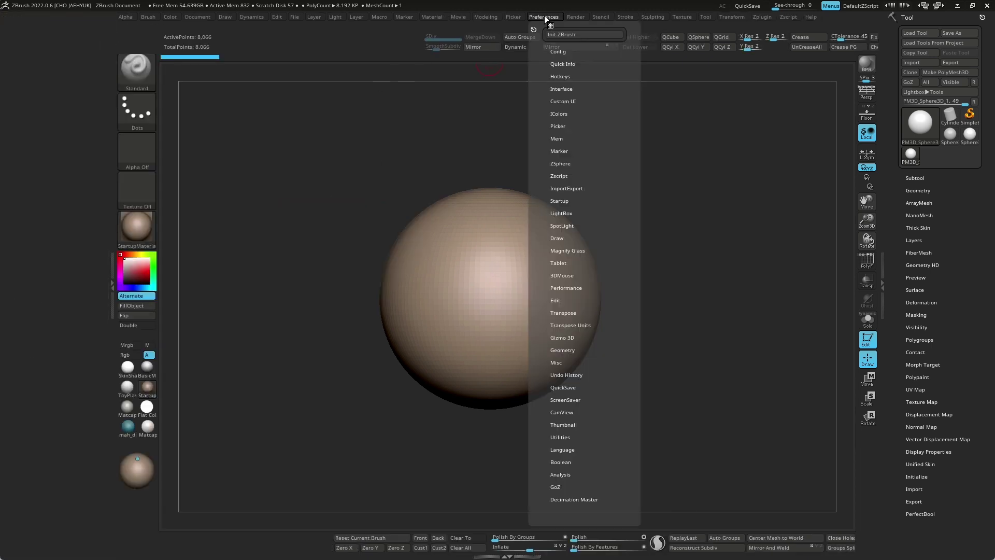
click(556, 52)
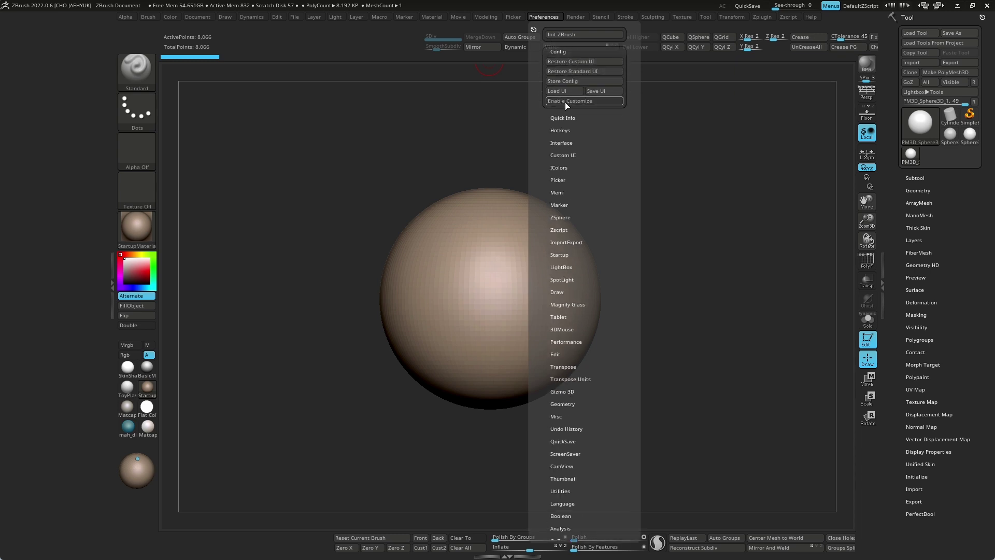
click(567, 102)
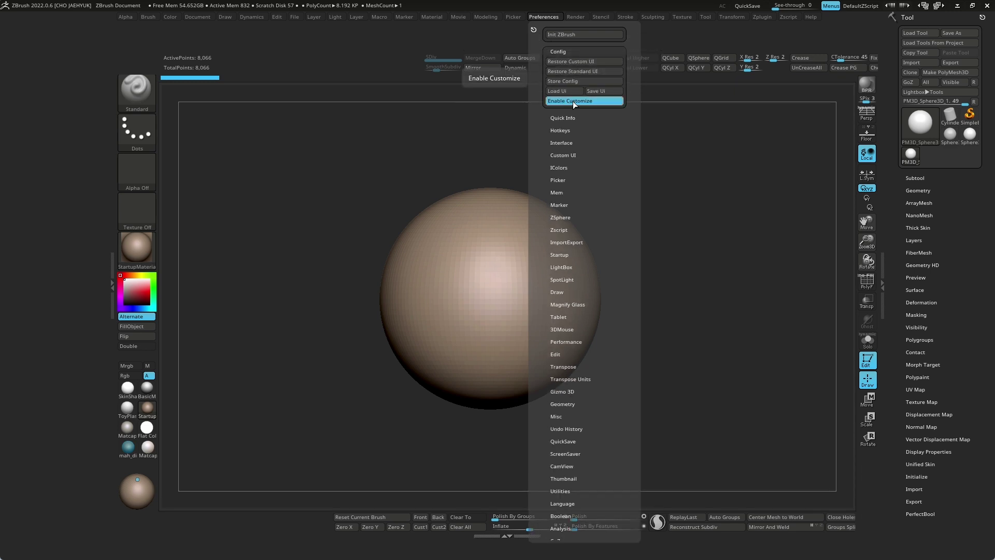
Step: Create a new custom menu titled CUSTOM UI from Preferences > Custom UI
click(563, 155)
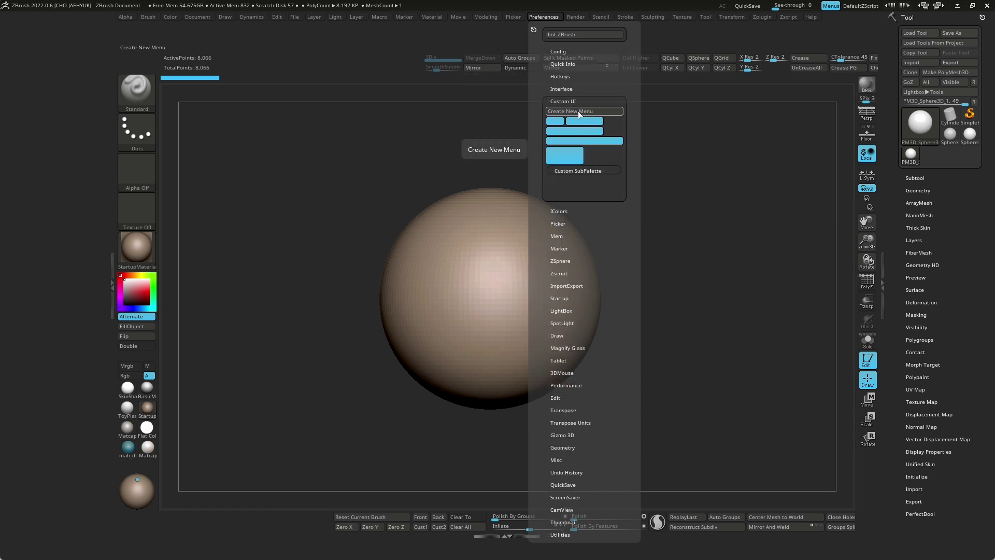
click(602, 110)
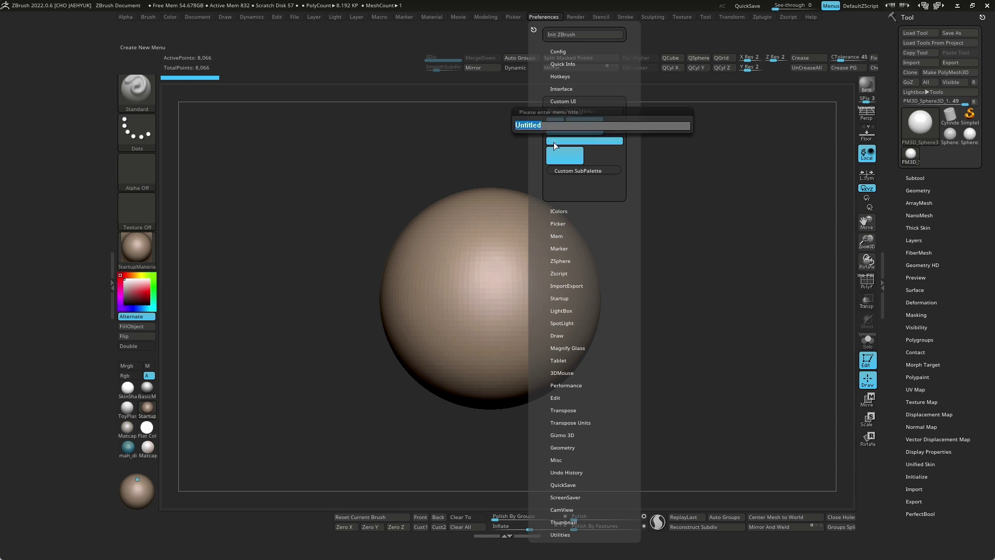
text(CUSTO)
text(M UI)
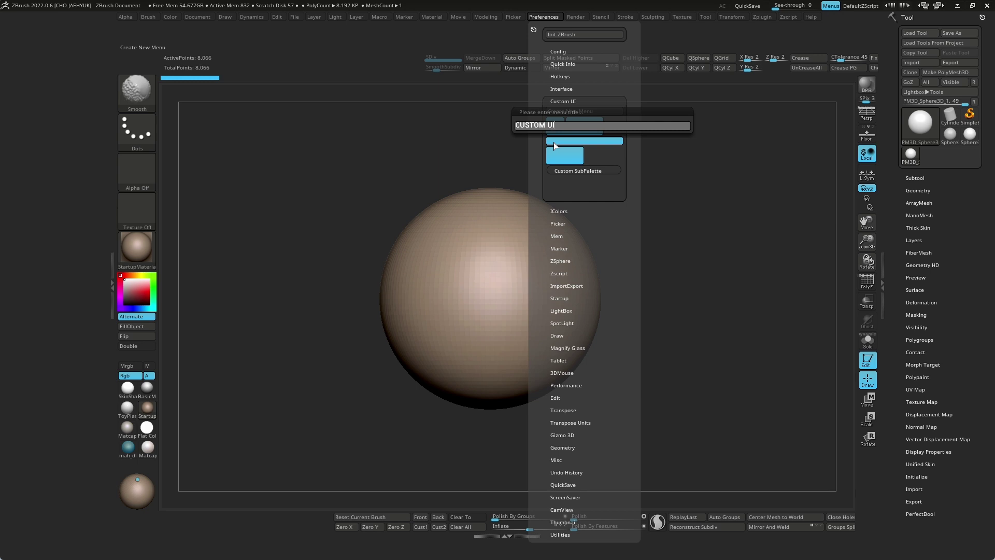
key(Return)
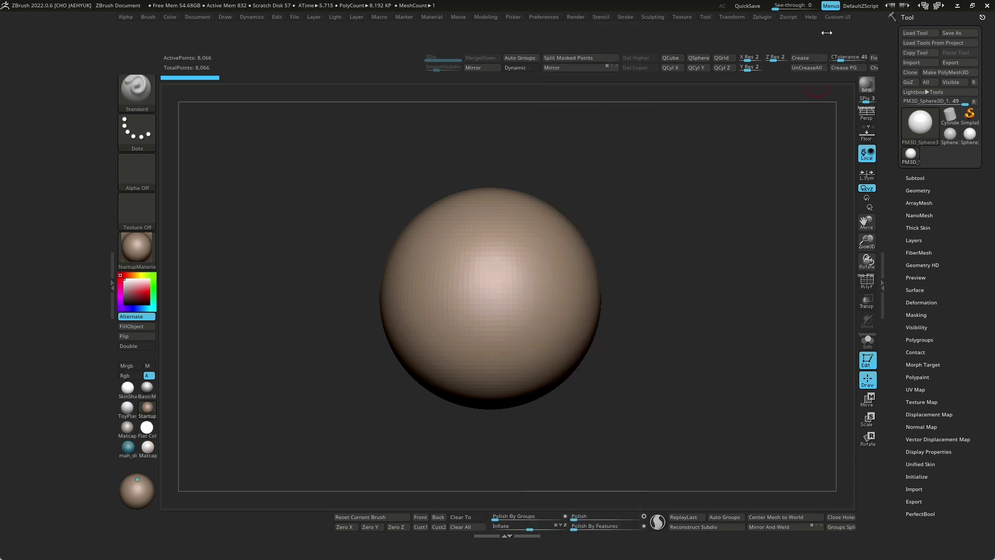
Step: Move the empty Custom UI menu after Color and dock it in the left tray
click(831, 20)
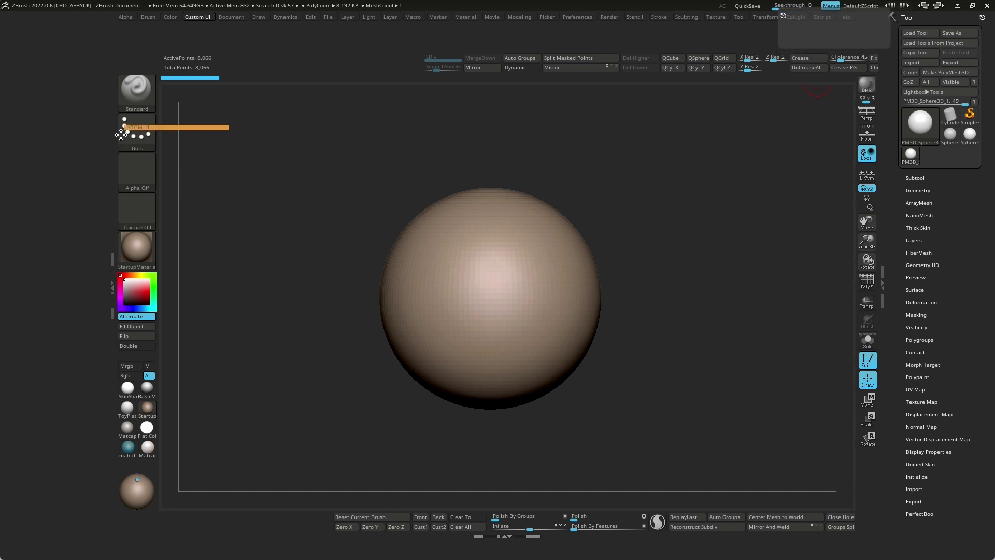
drag(783, 15, 133, 126)
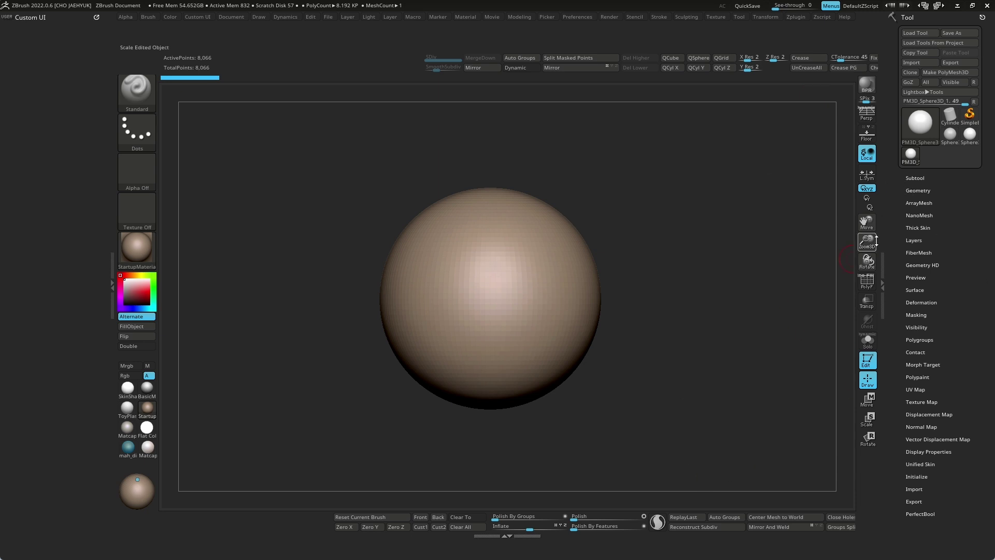
Step: Copy the Subtool Delete, Duplicate and All To Home commands into Custom UI
click(915, 178)
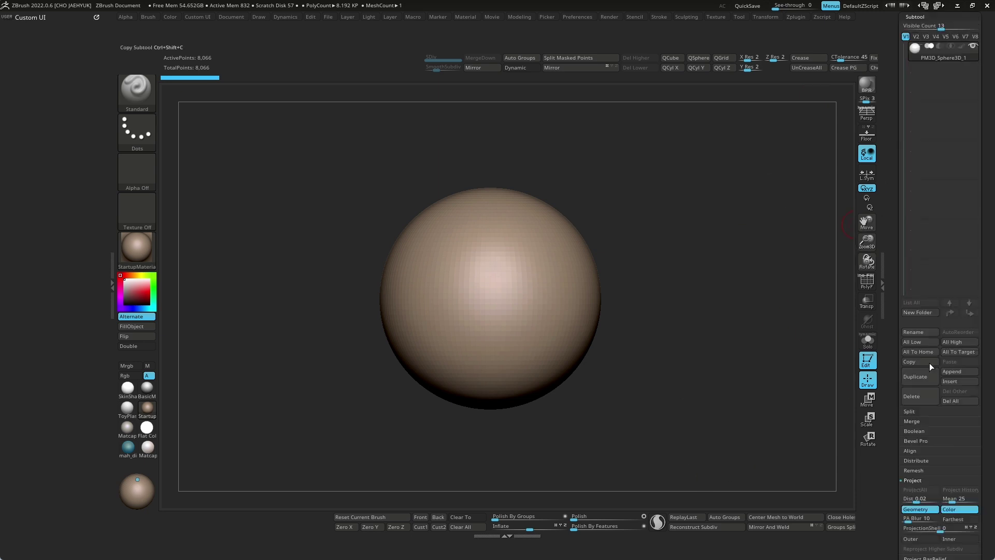
ctrl+alt+drag(838, 386, 29, 35)
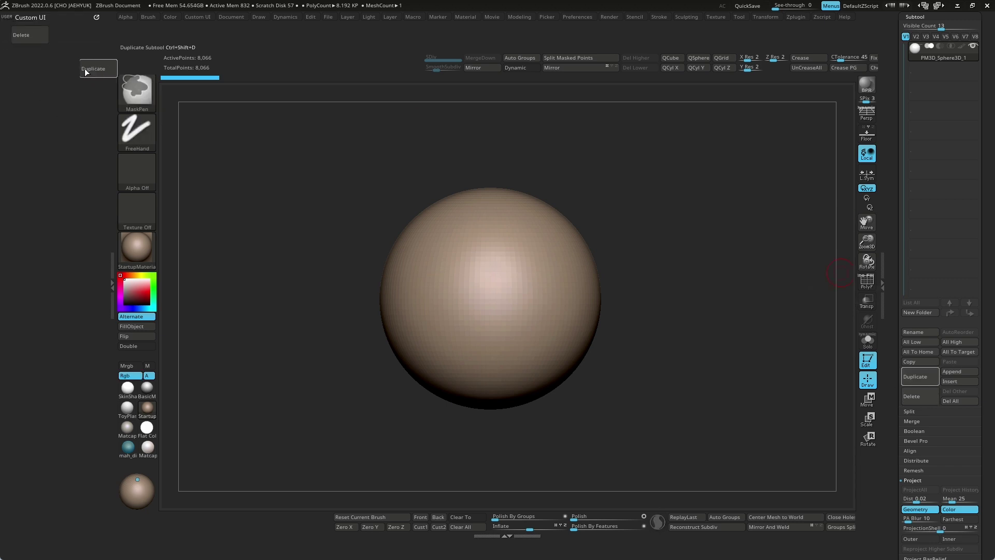
ctrl+alt+drag(915, 377, 69, 35)
ctrl+alt+drag(915, 352, 29, 45)
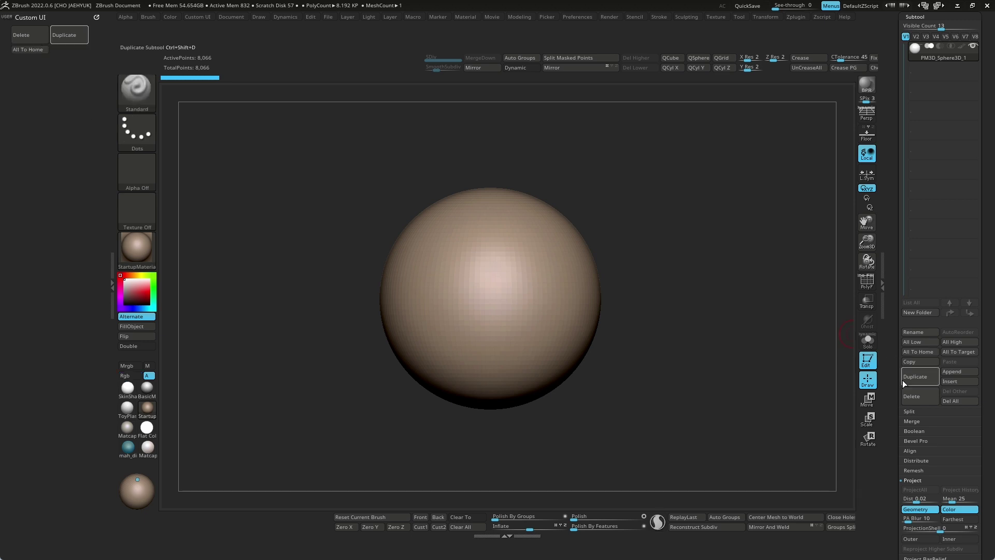
drag(894, 394, 874, 243)
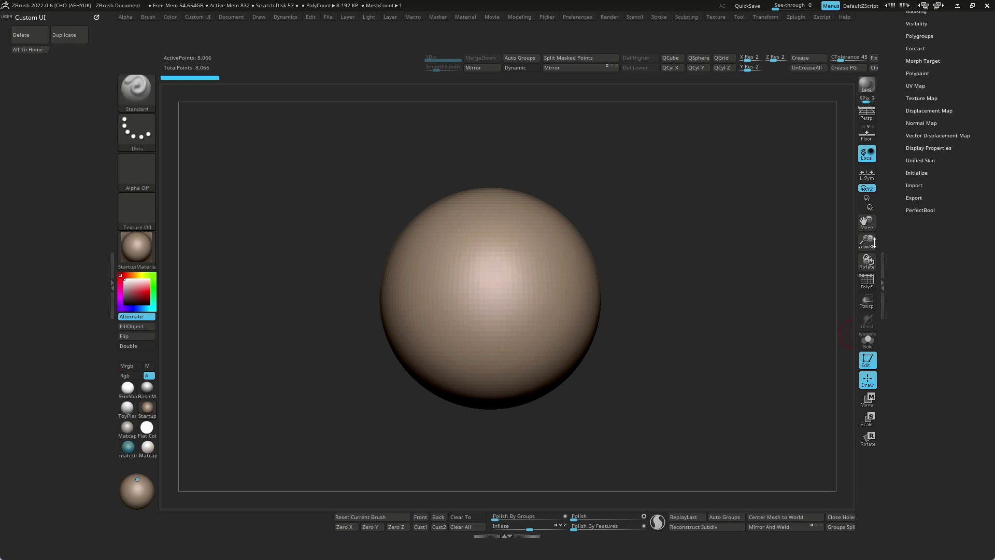
Step: Add Deformation's Unify, ReSym and Offset controls to the Custom UI menu
click(911, 173)
click(922, 142)
mouse_move(912, 151)
ctrl+alt+mouse_down()
mouse_move(24, 66)
mouse_move(25, 51)
ctrl+alt+mouse_up()
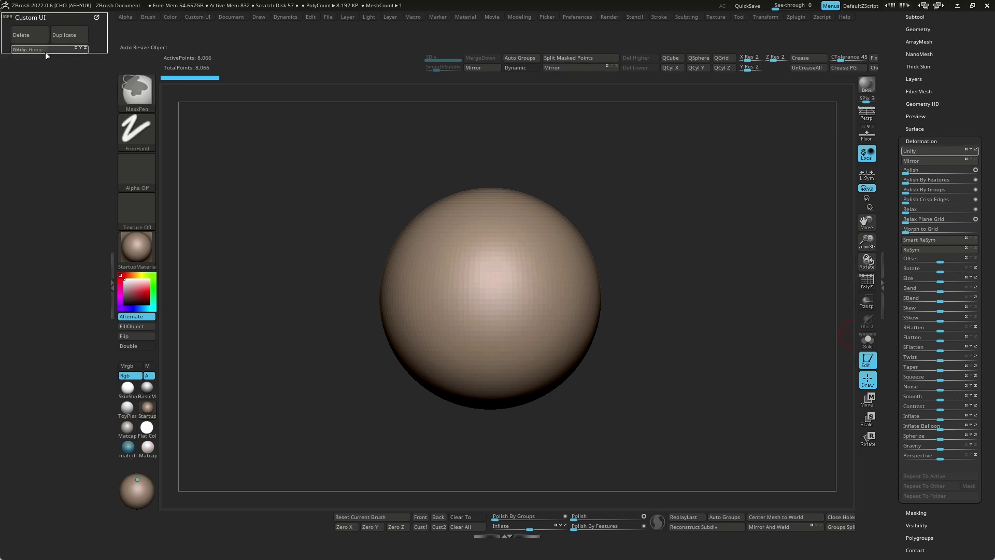
ctrl+alt+drag(192, 102, 33, 50)
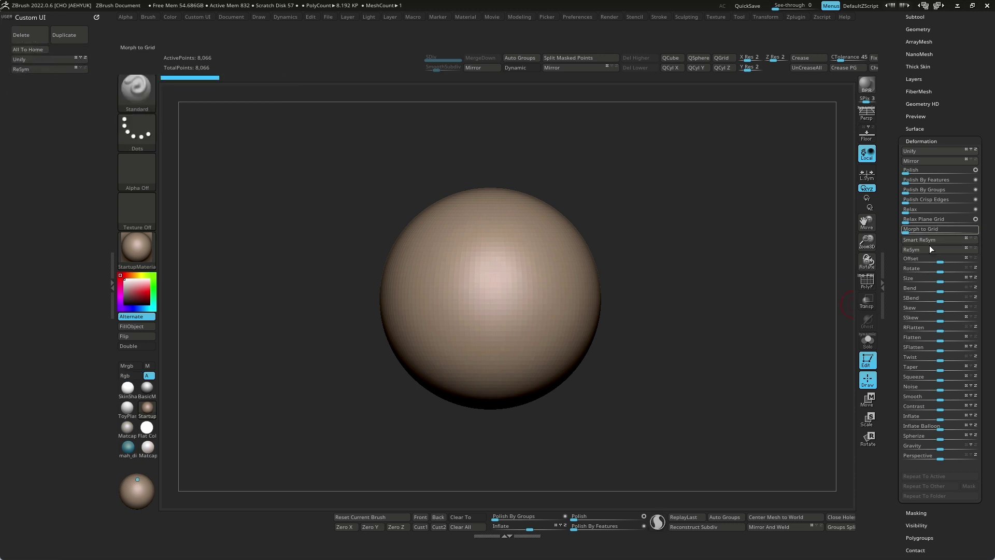
mouse_move(911, 259)
ctrl+alt+mouse_down()
mouse_move(47, 69)
mouse_move(61, 84)
ctrl+alt+mouse_up()
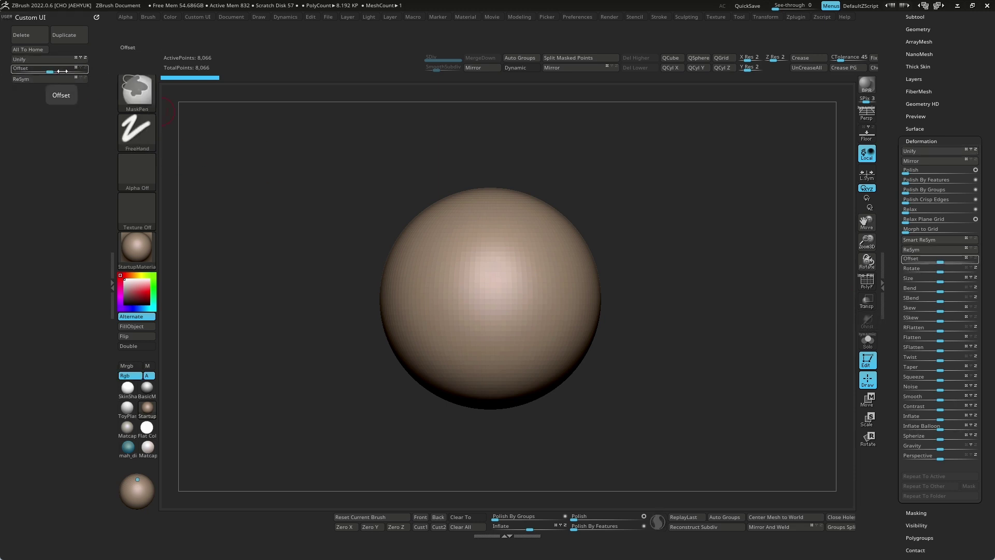
Step: Look through the Modeling options and the Masking And Group popup palette
click(519, 17)
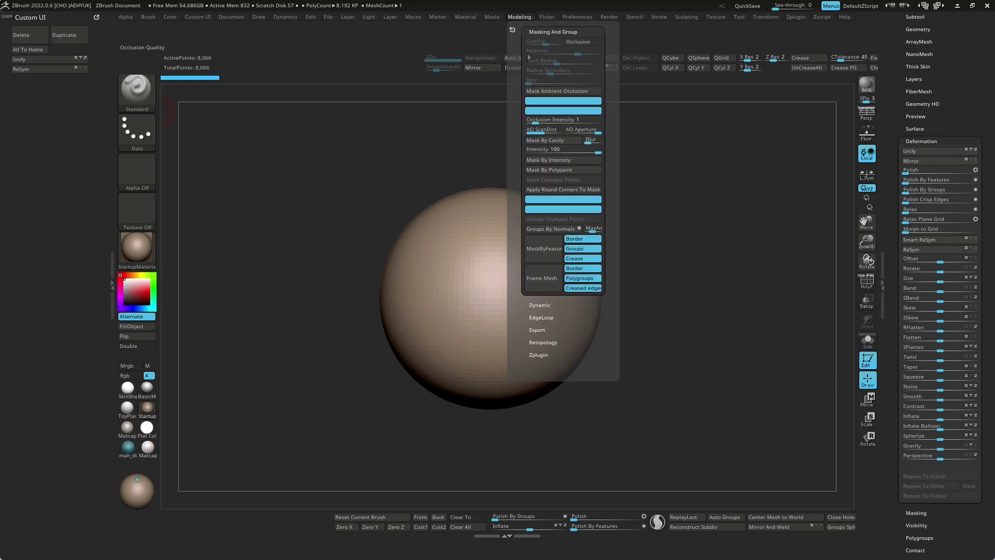
click(529, 17)
key(m)
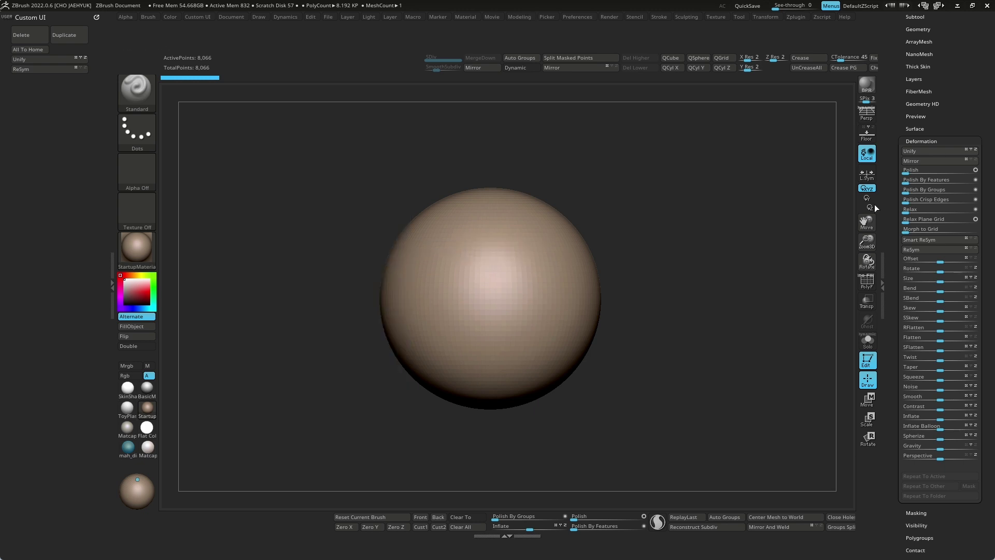
Step: Add two UI filler spacer bars from Preferences > Custom UI below ReSym
click(581, 19)
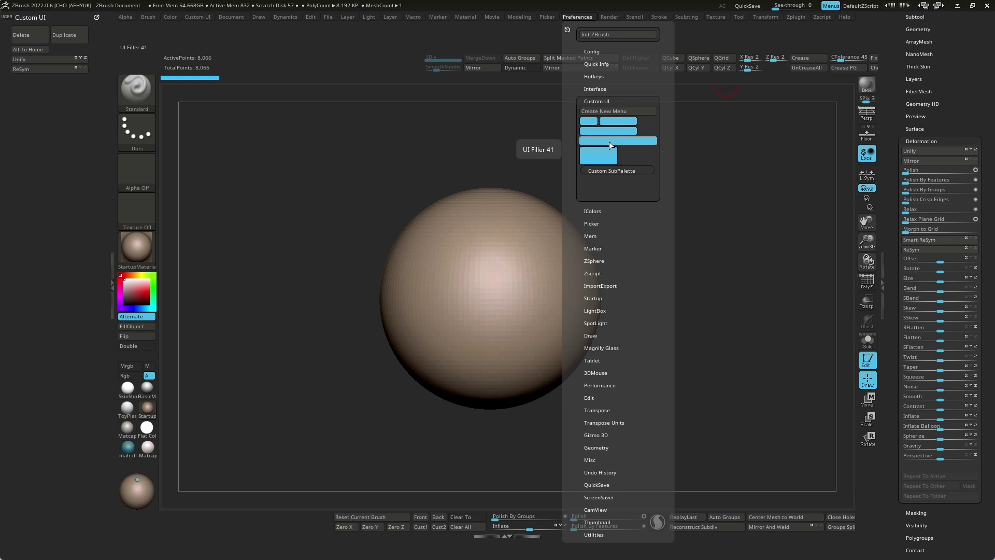
ctrl+alt+drag(605, 149, 41, 79)
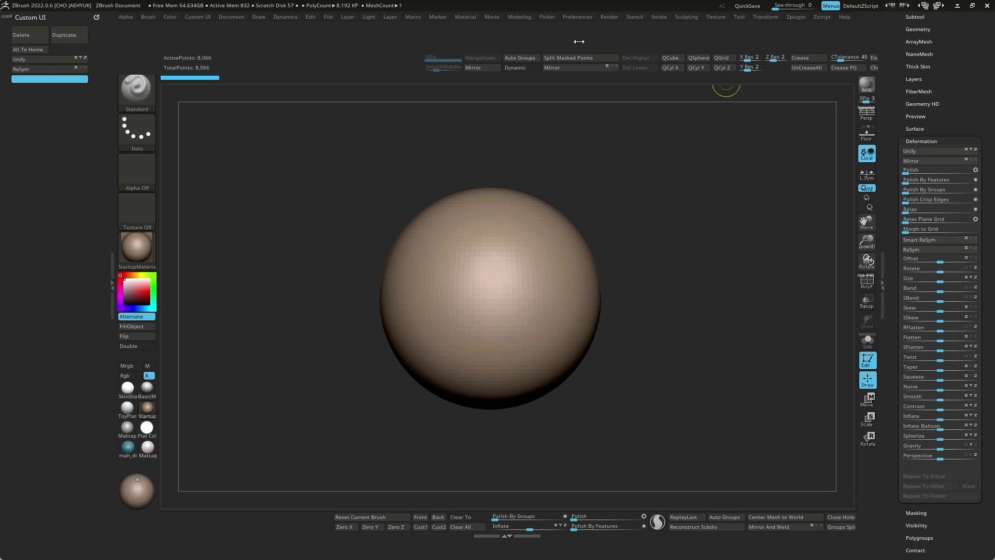
click(578, 17)
ctrl+alt+drag(605, 149, 41, 84)
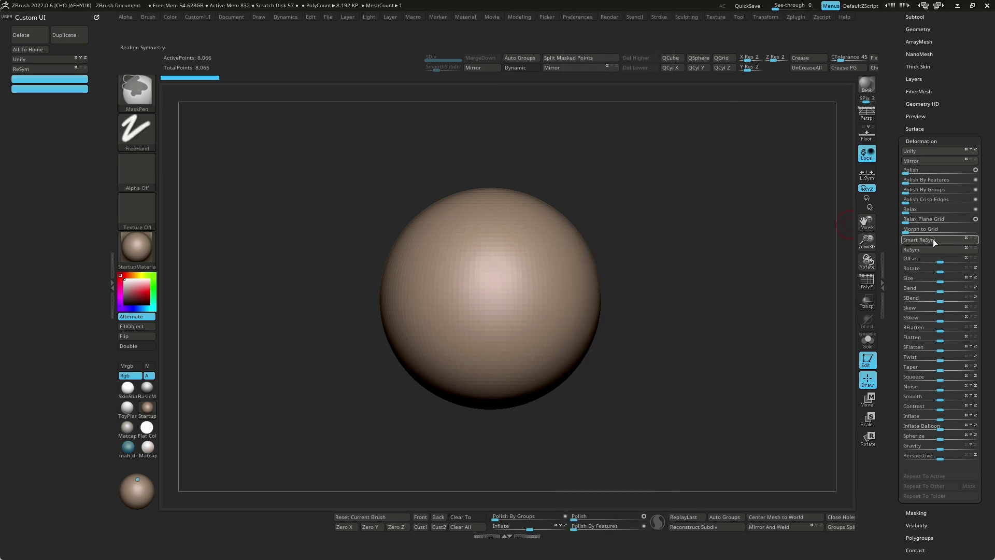
Step: Copy the FiberMesh Lightbox▶Fibers shortcut into the custom menu
click(925, 118)
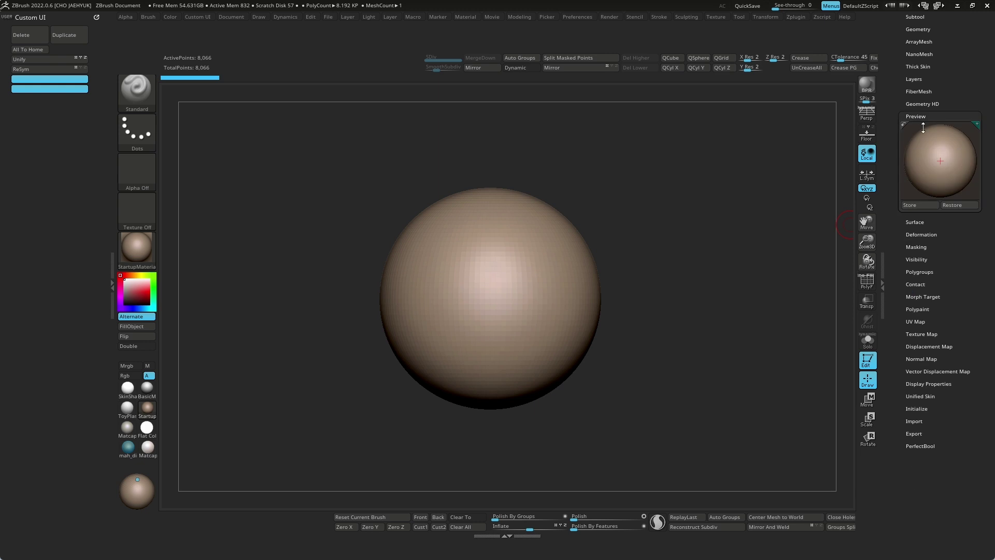
click(919, 91)
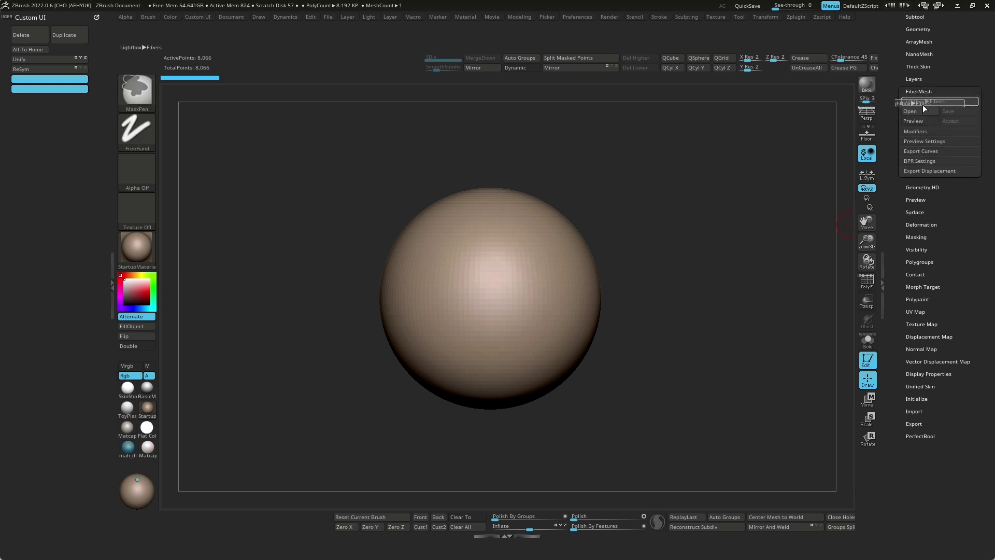
ctrl+alt+drag(933, 102, 51, 100)
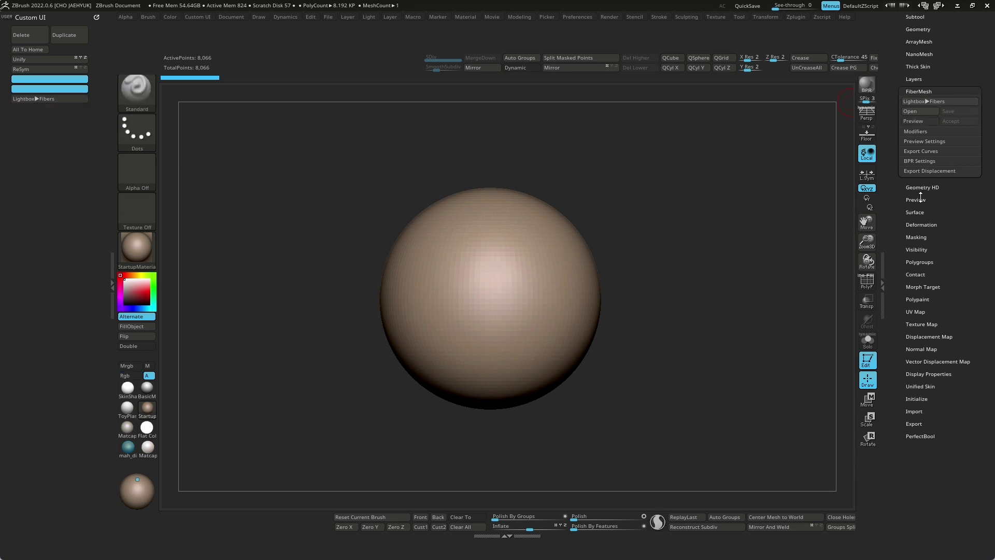
Step: Add Geometry's GroupsLoops button and Bevel slider to the custom menu
click(916, 79)
click(917, 65)
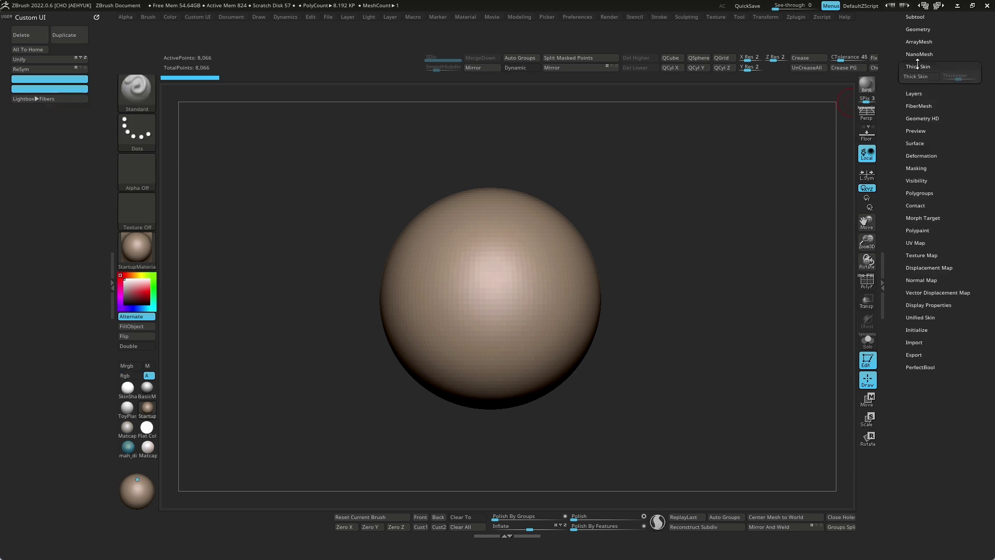
click(920, 42)
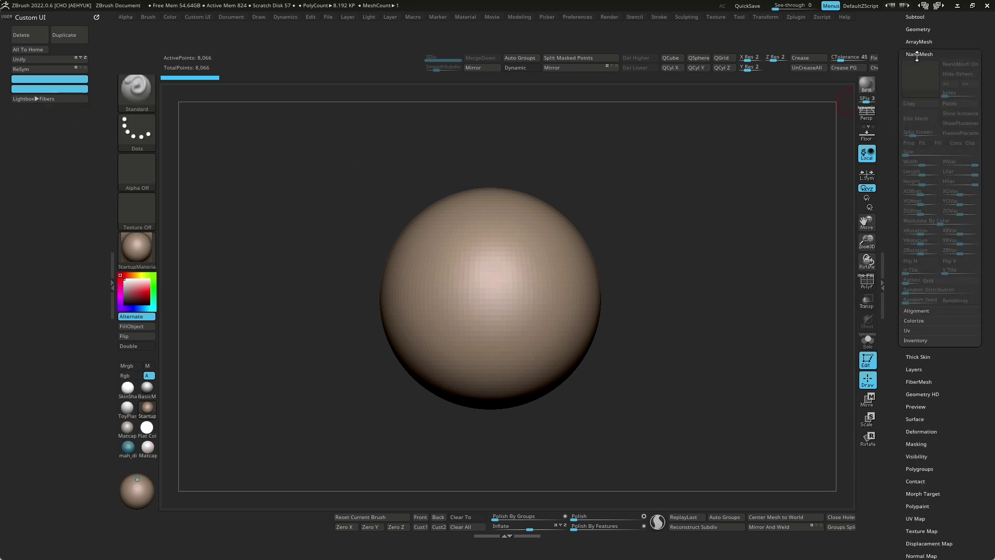
click(919, 29)
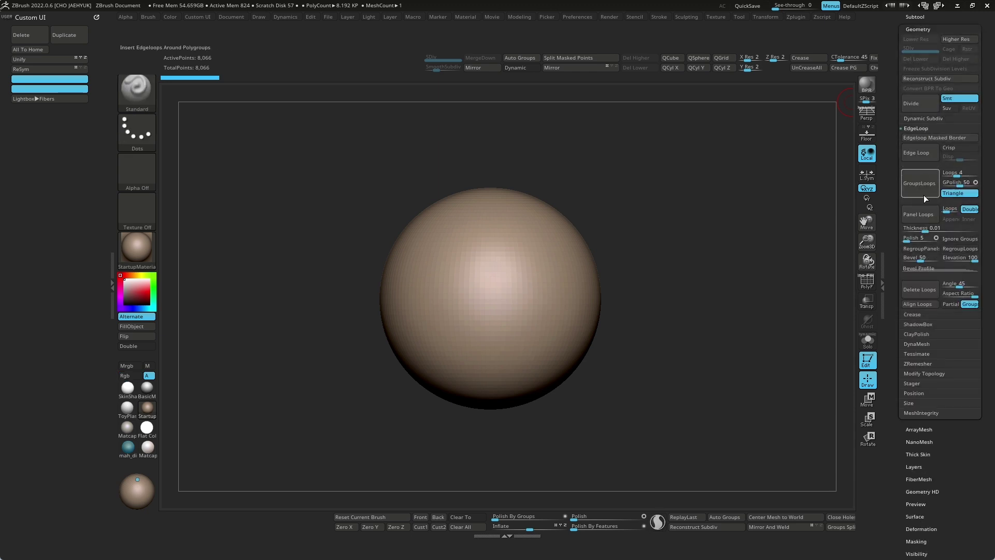
ctrl+alt+drag(923, 184, 28, 106)
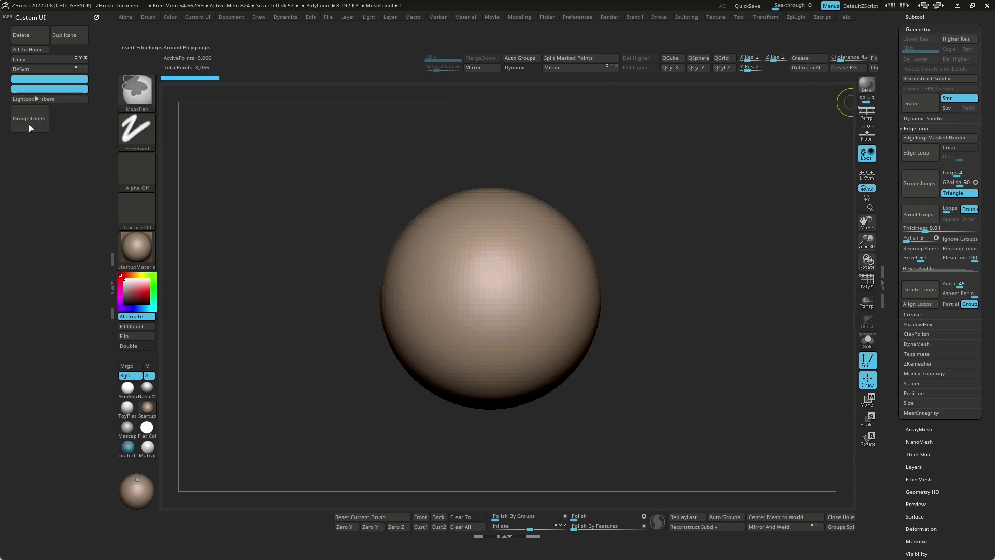
ctrl+alt+drag(915, 257, 30, 130)
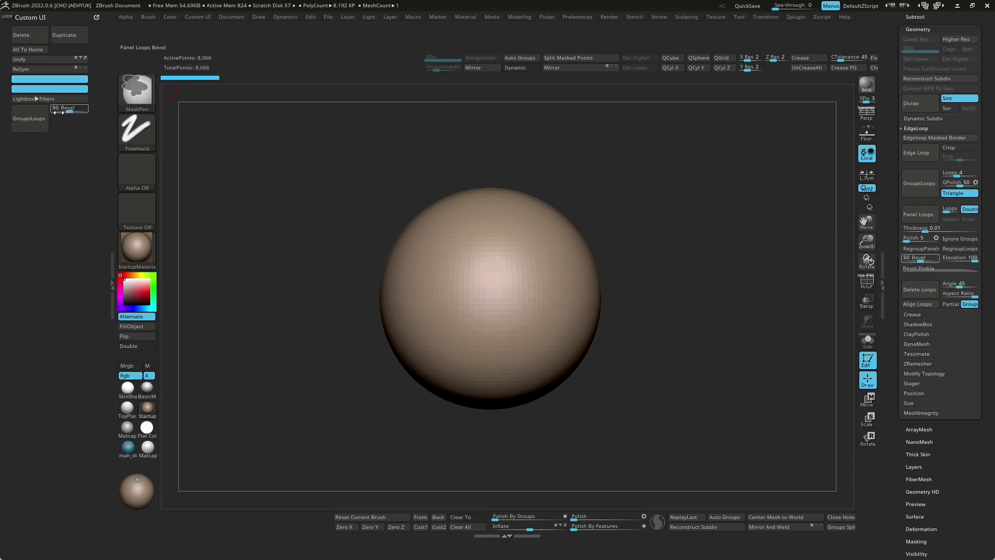
mouse_move(57, 109)
ctrl+alt+mouse_down()
mouse_move(19, 139)
mouse_move(20, 129)
ctrl+alt+mouse_up()
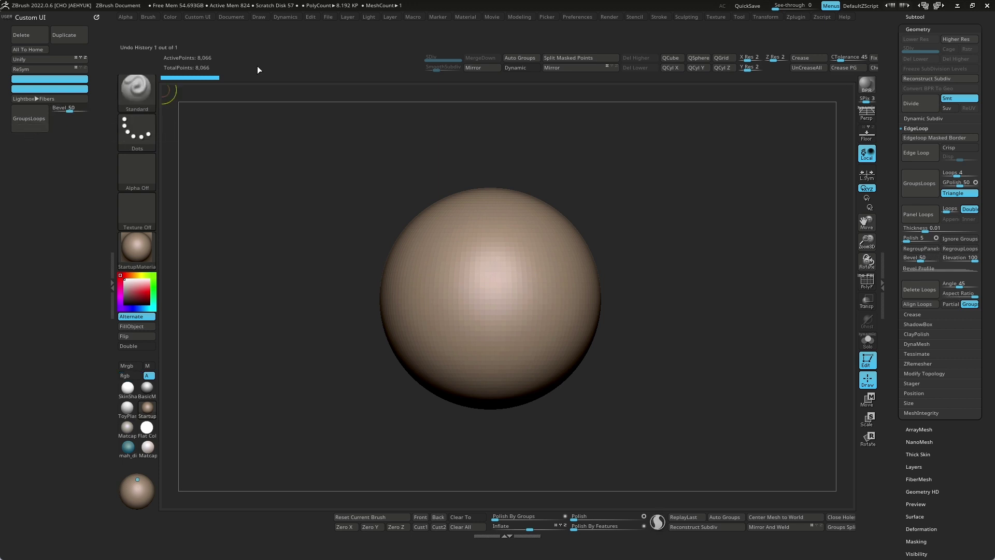
Step: Place a large filler beside GroupsLoops, hide the left tray, and view Custom UI as a dropdown
click(581, 17)
ctrl+alt+drag(598, 155, 69, 122)
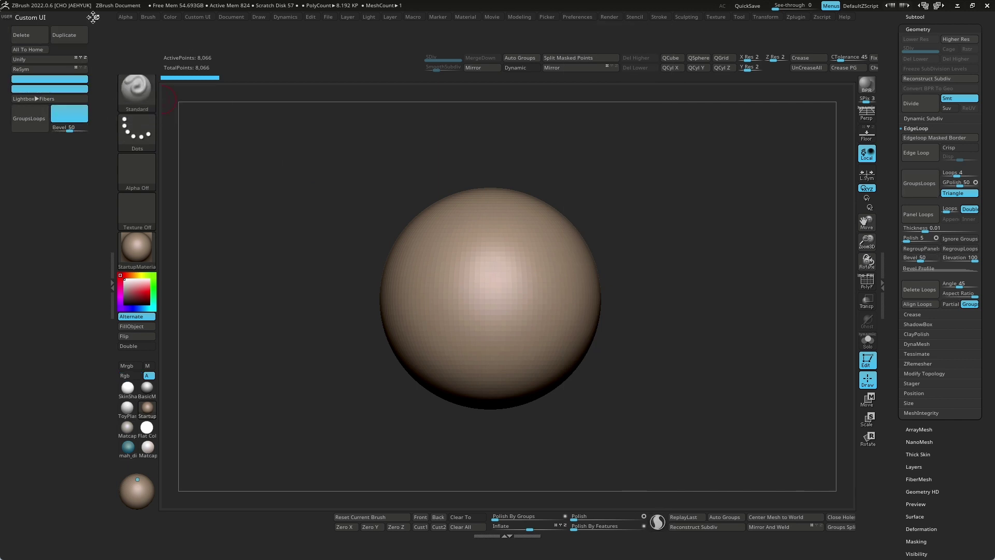
click(112, 282)
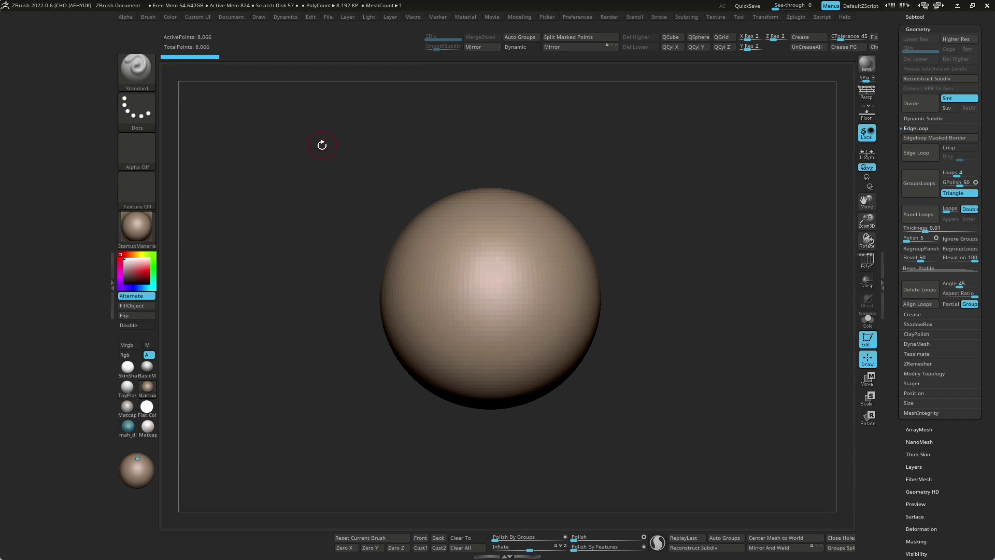
click(185, 17)
Step: Dock the Custom UI menu in the left tray and re-enable Enable Customize
drag(191, 30, 96, 86)
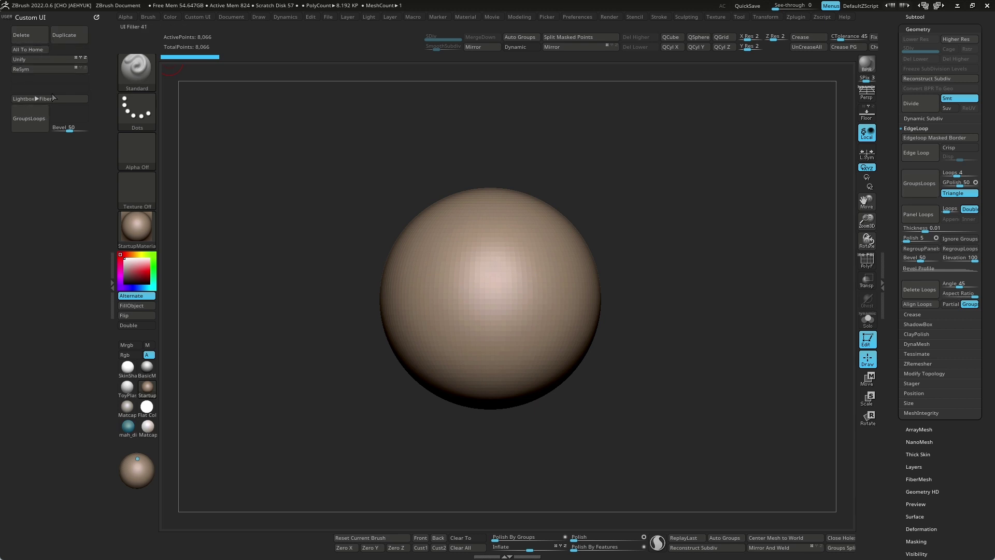
click(585, 17)
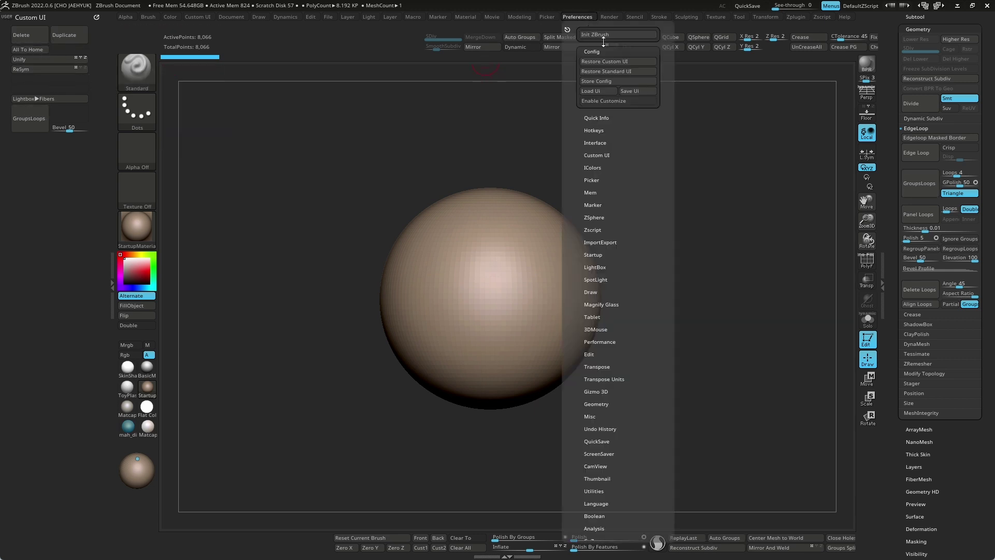
click(607, 104)
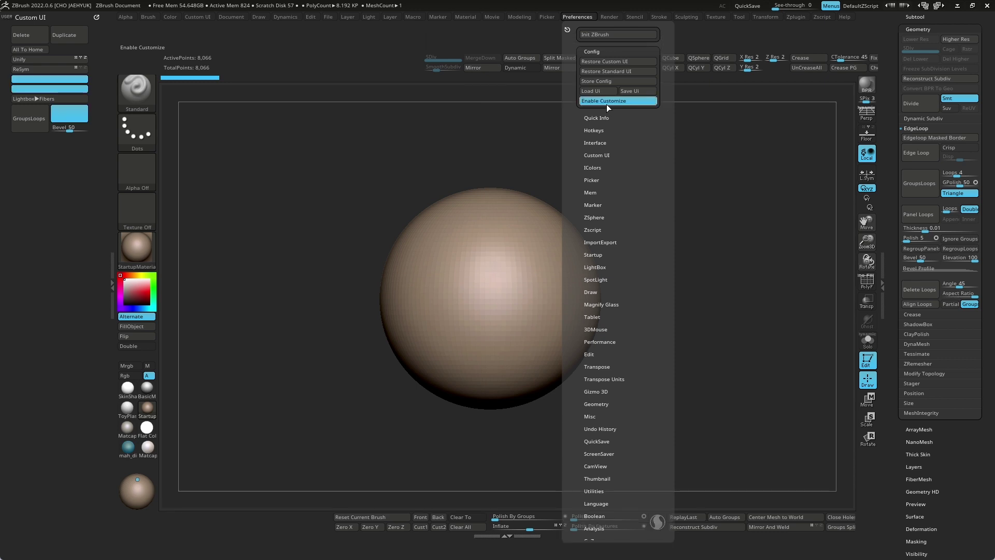
Step: Add a Custom SubPalette, titled Untitled, below the GroupsLoops and Bevel row
click(601, 155)
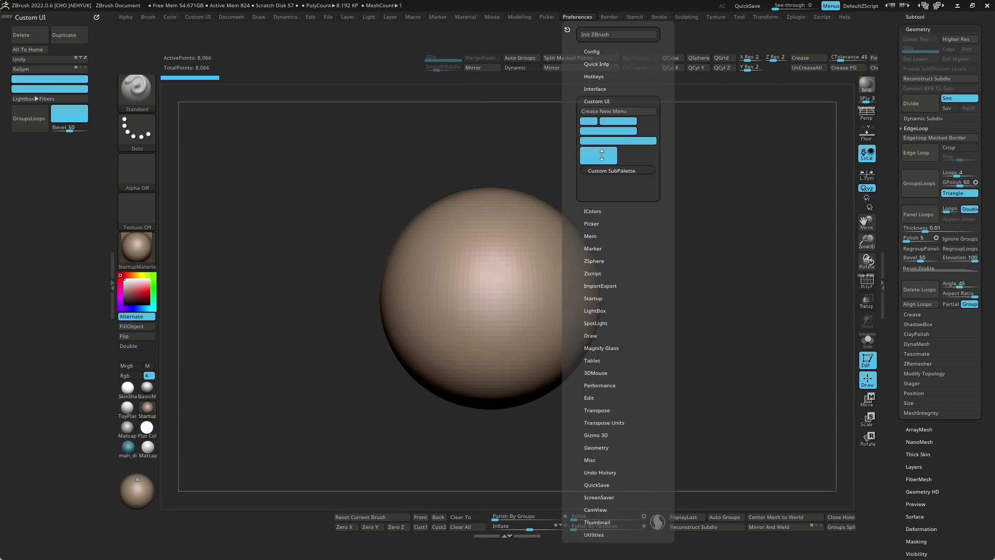
click(604, 179)
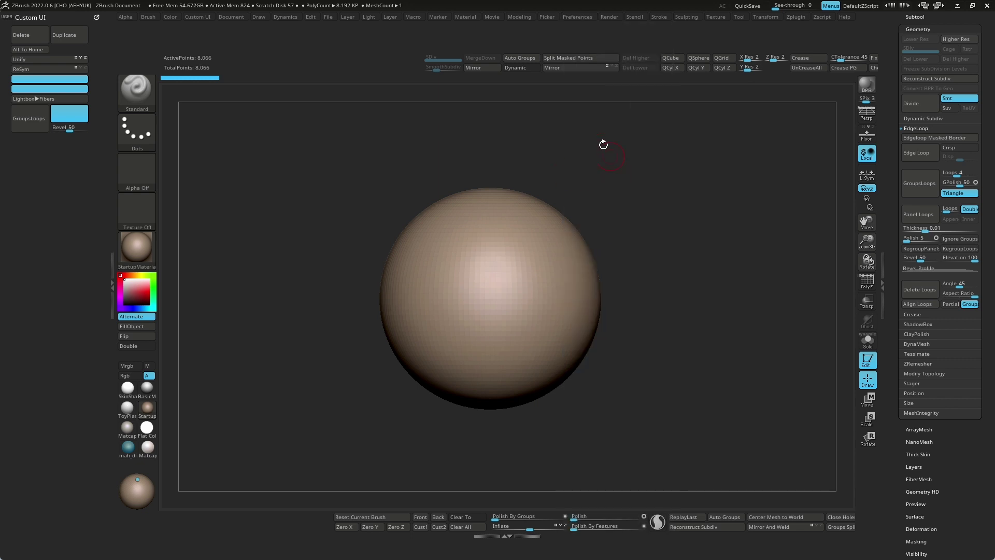
click(574, 18)
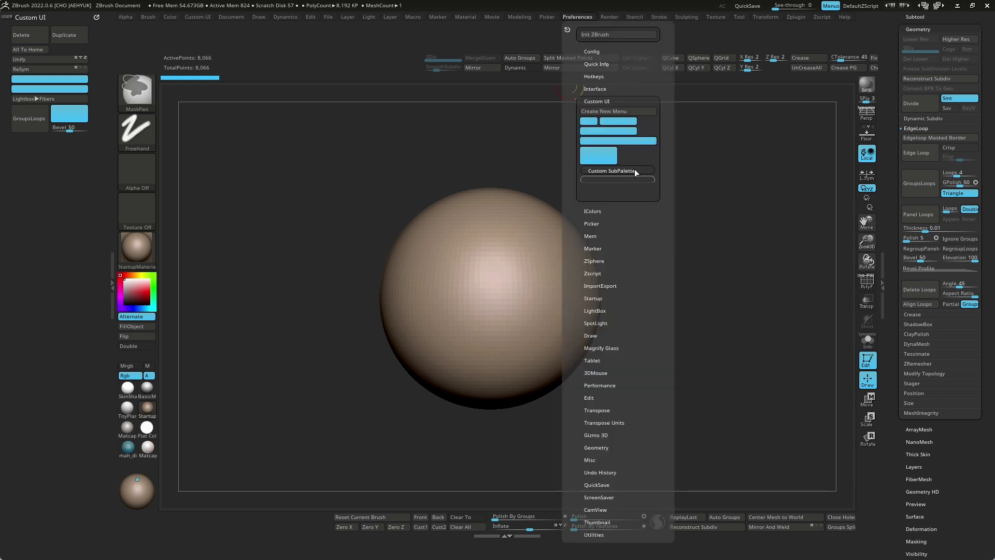
ctrl+alt+drag(634, 172, 68, 129)
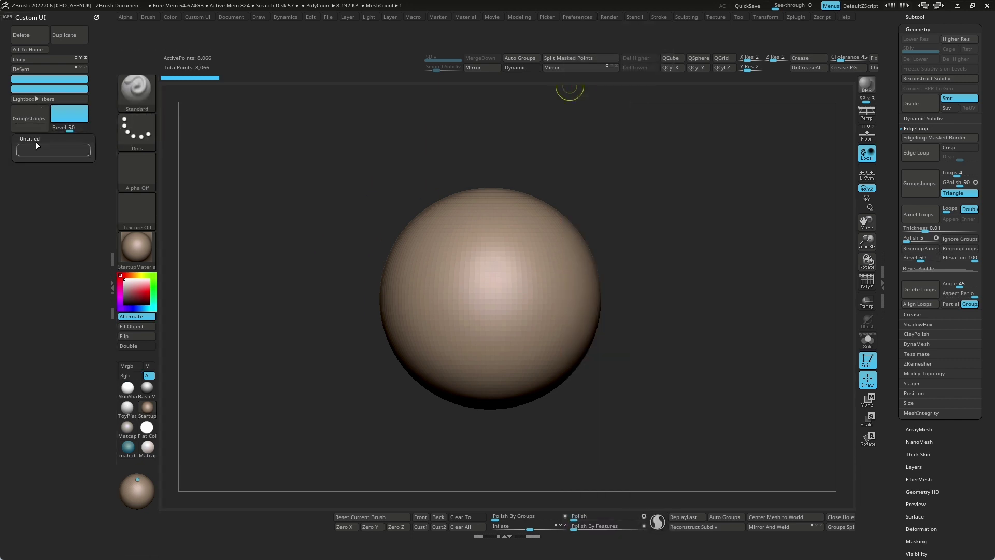
Step: Copy Panel Loops, GroupsLoops, ZRemesher and Legacy (2018) into the Untitled subpalette in two rows
click(31, 17)
ctrl+alt+drag(918, 214, 41, 158)
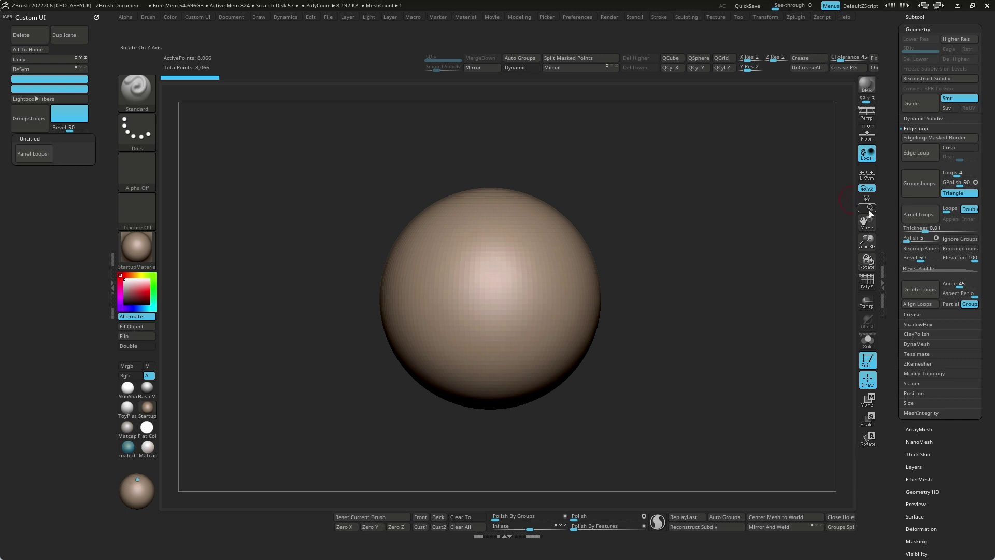
ctrl+alt+drag(920, 183, 71, 164)
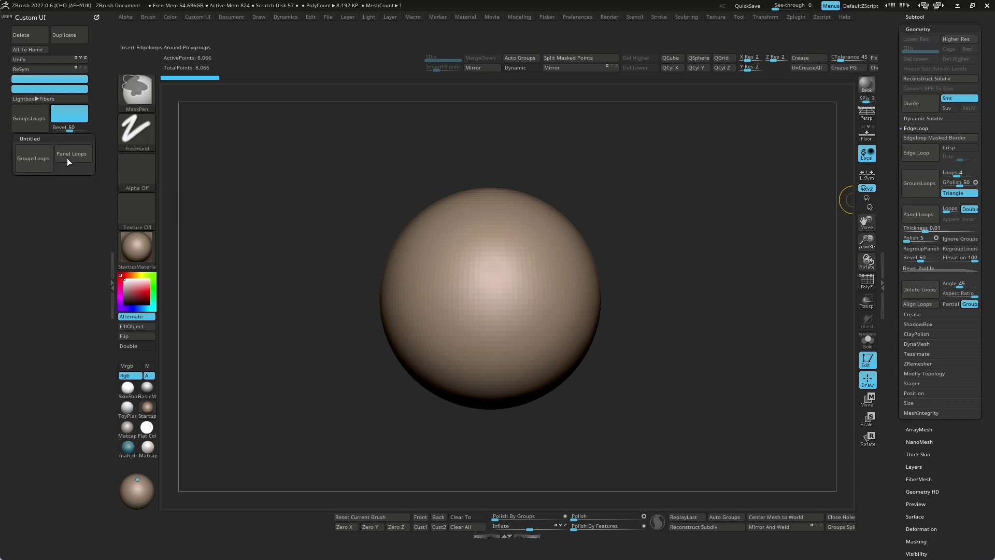
click(917, 363)
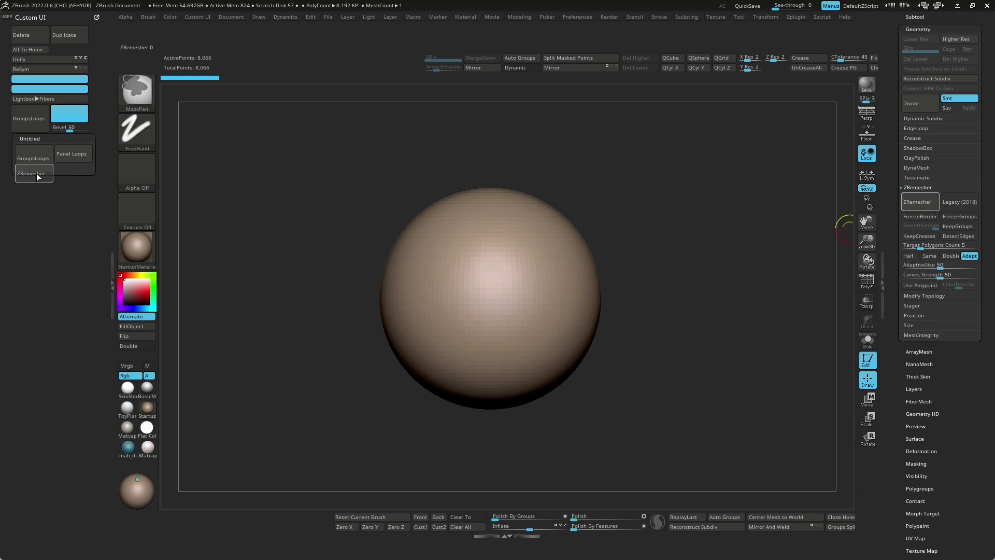
ctrl+alt+drag(321, 213, 33, 179)
ctrl+alt+drag(921, 207, 73, 184)
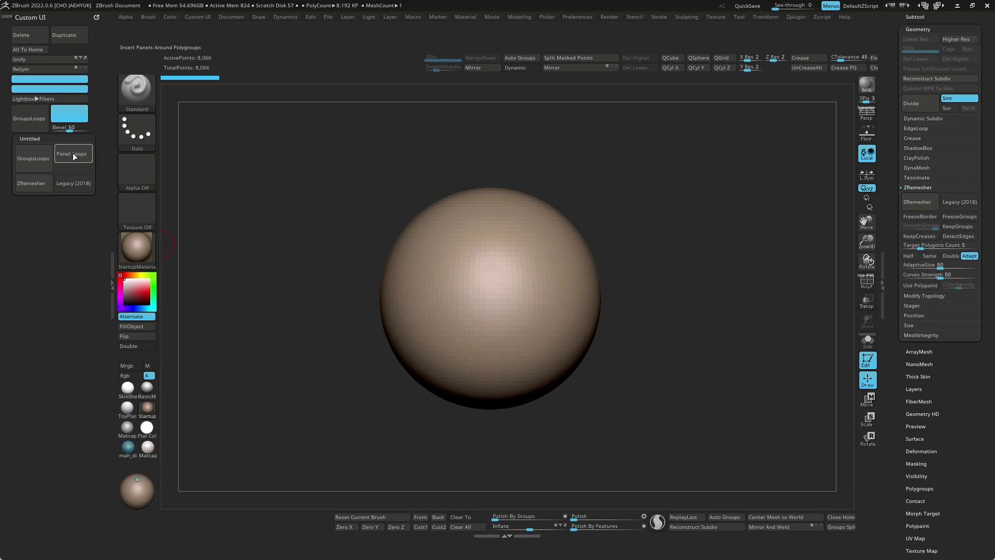
Step: Collapse the left tray and turn off Enable Customize in Preferences > Config
click(113, 281)
click(468, 17)
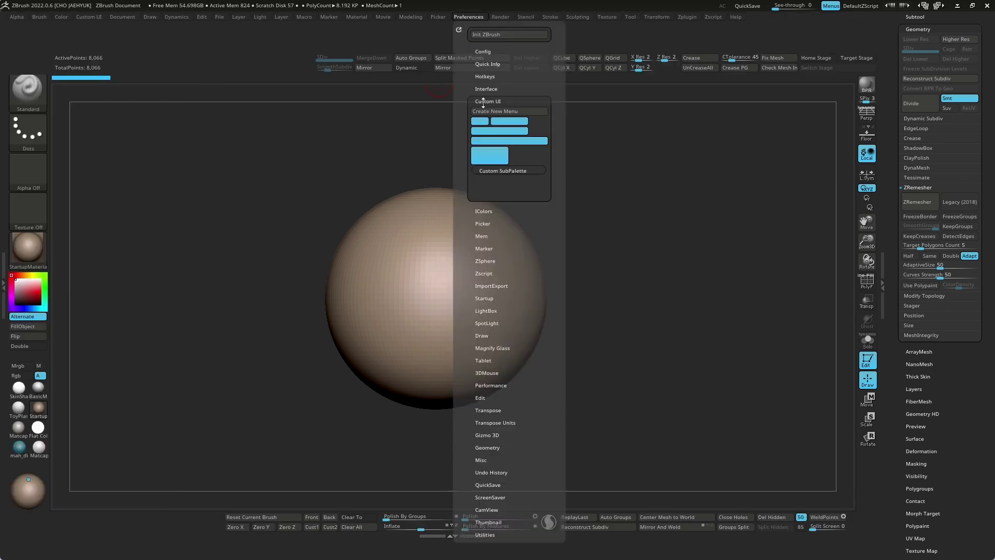
click(483, 53)
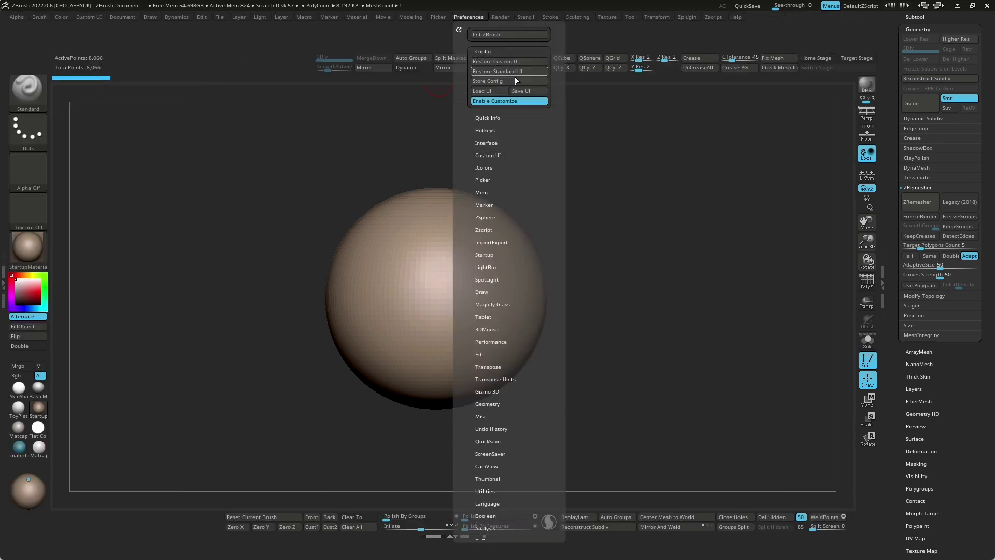
click(488, 101)
Step: Try assigning hotkeys to Custom UI buttons, cancel, then reopen the empty left tray
click(86, 19)
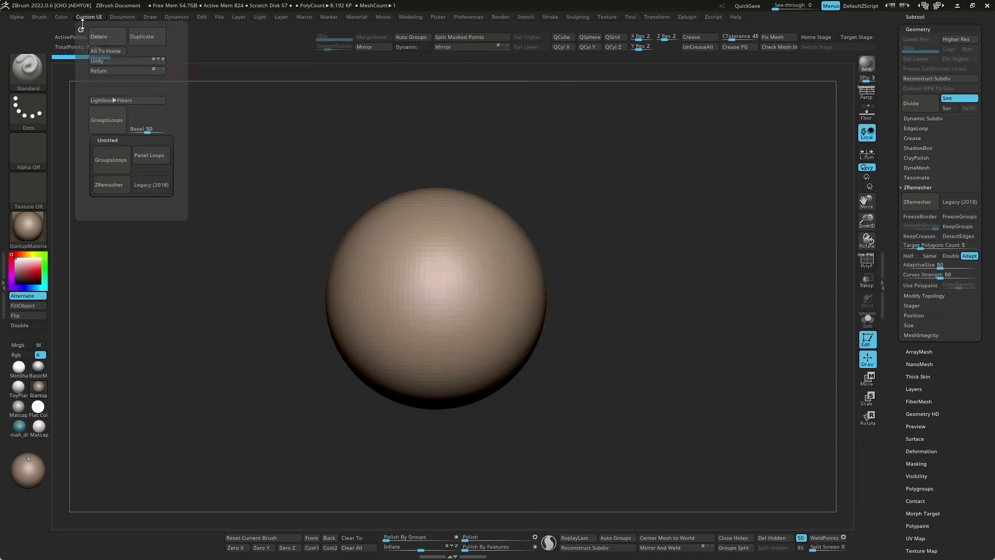
key(ctrl)
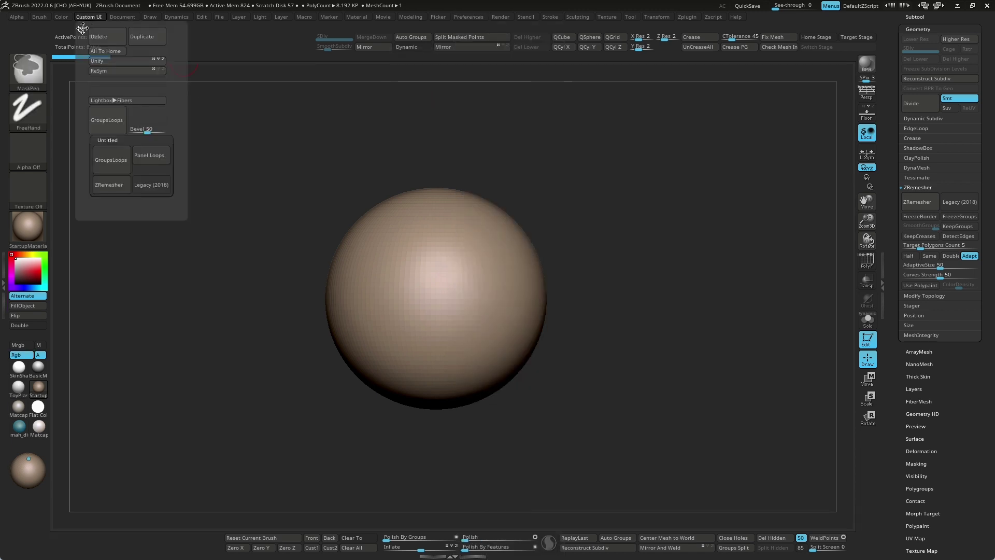
ctrl+alt+click(83, 28)
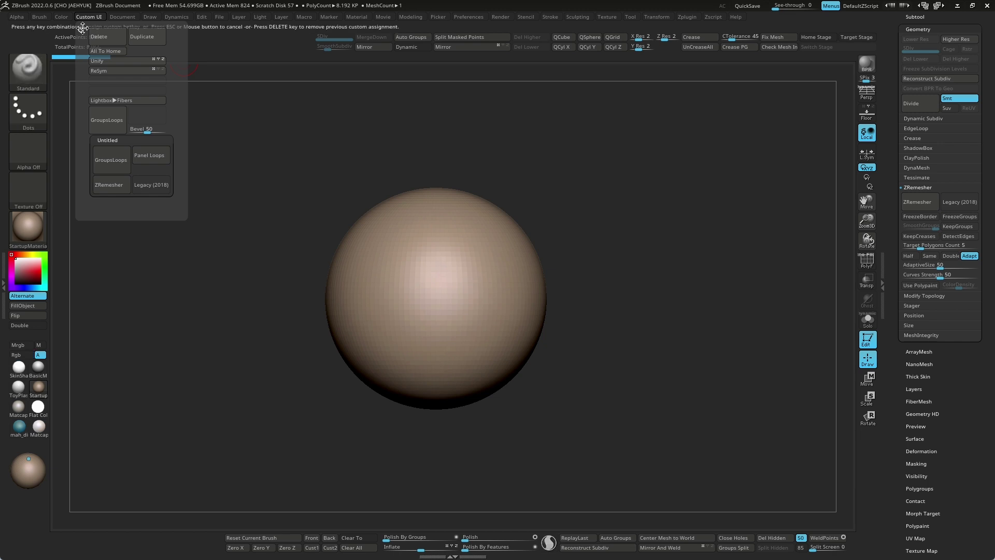
click(82, 26)
key(ctrl)
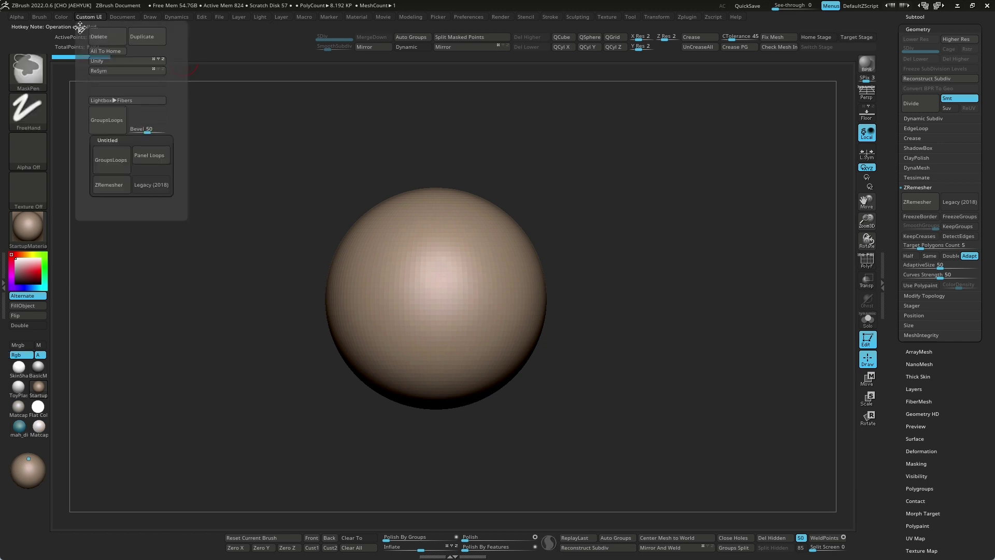
ctrl+alt+click(80, 27)
key(Escape)
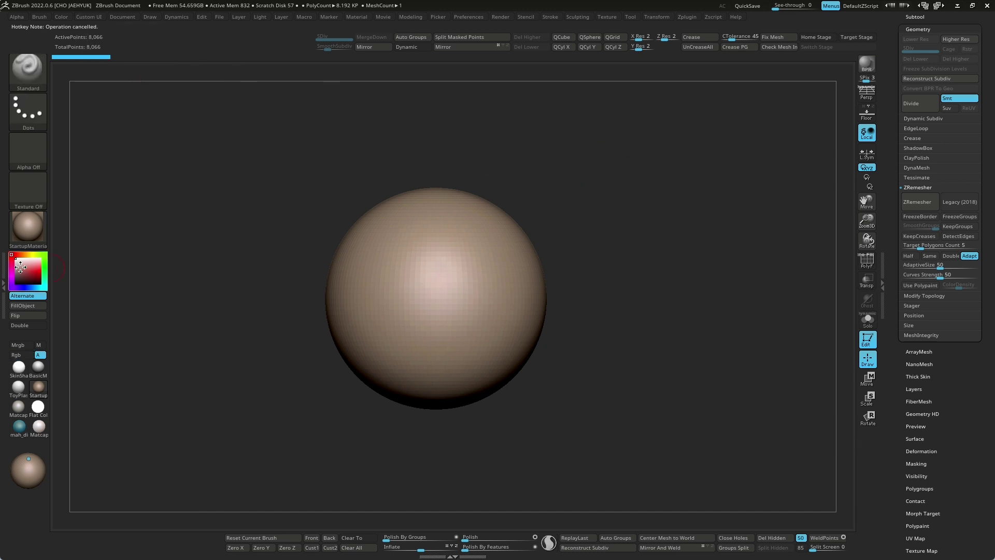
click(5, 282)
double_click(4, 282)
Step: Pull the custom menu out of the left tray and dock the Modeling menu there instead
drag(98, 18, 351, 228)
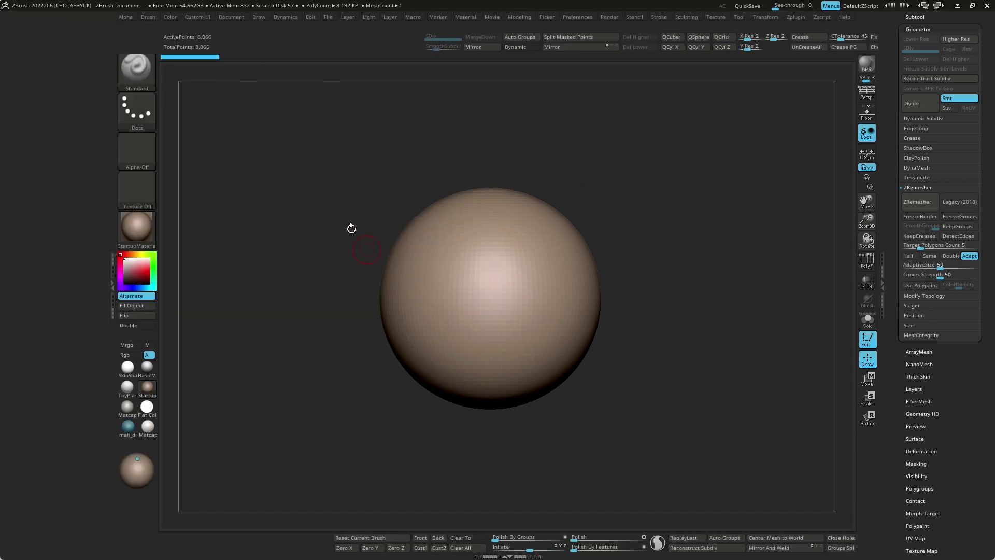
click(286, 16)
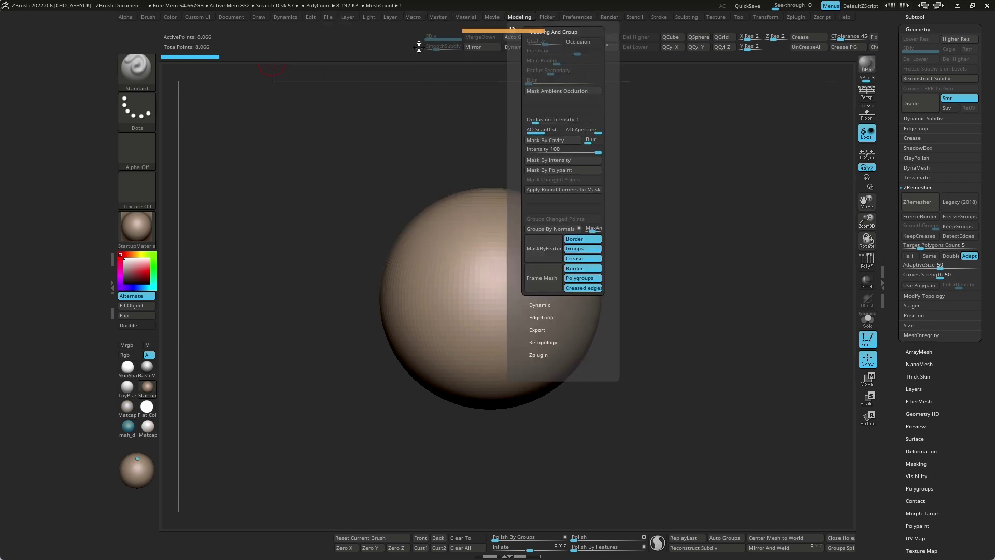
drag(511, 25, 52, 26)
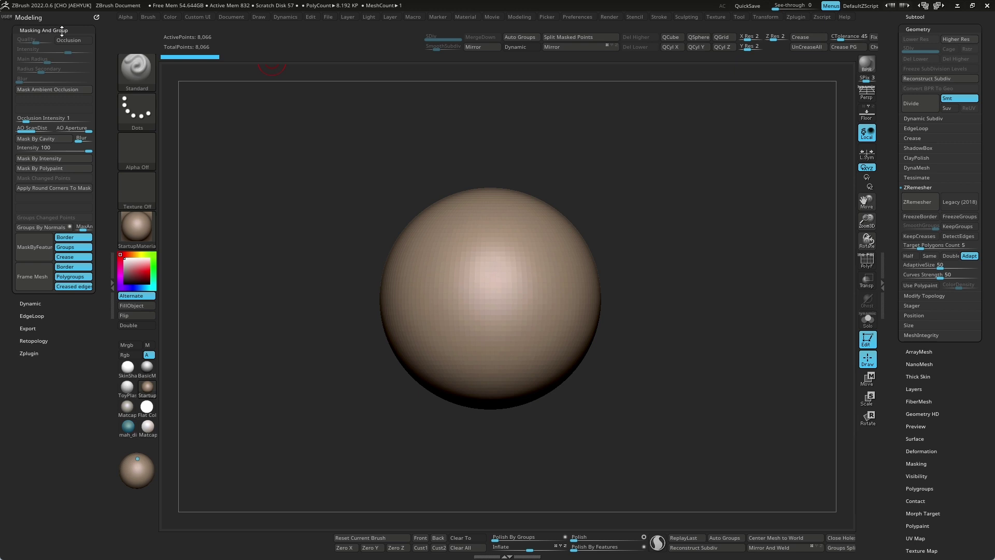
Step: Expand and collapse the Masking And Group, EdgeLoop, Export, Retopology and Zplugin sections to review them
click(42, 30)
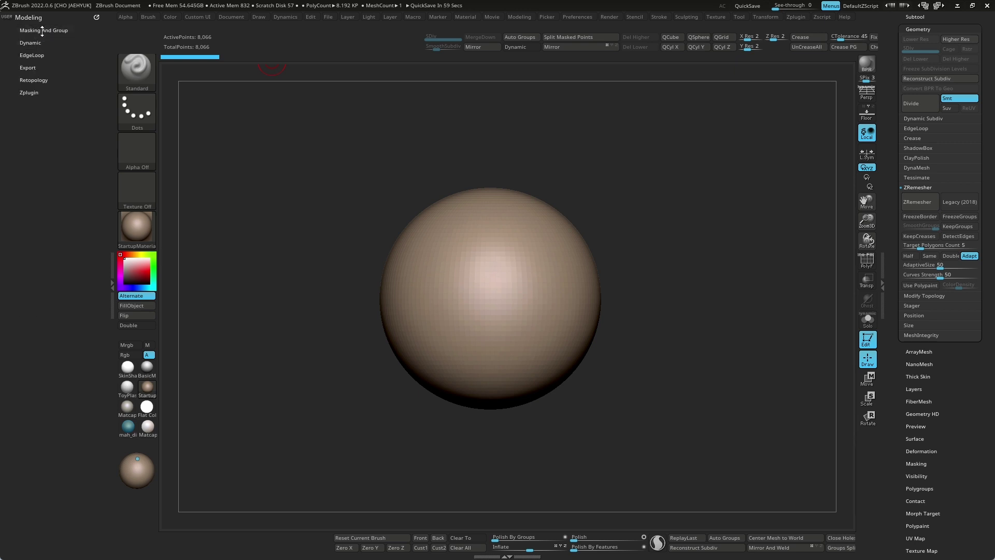
click(36, 31)
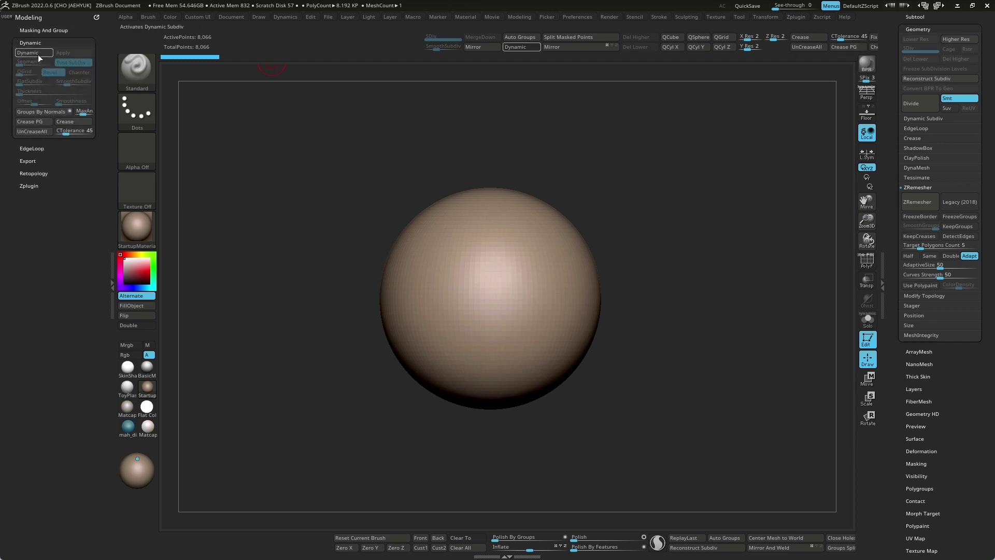
click(36, 149)
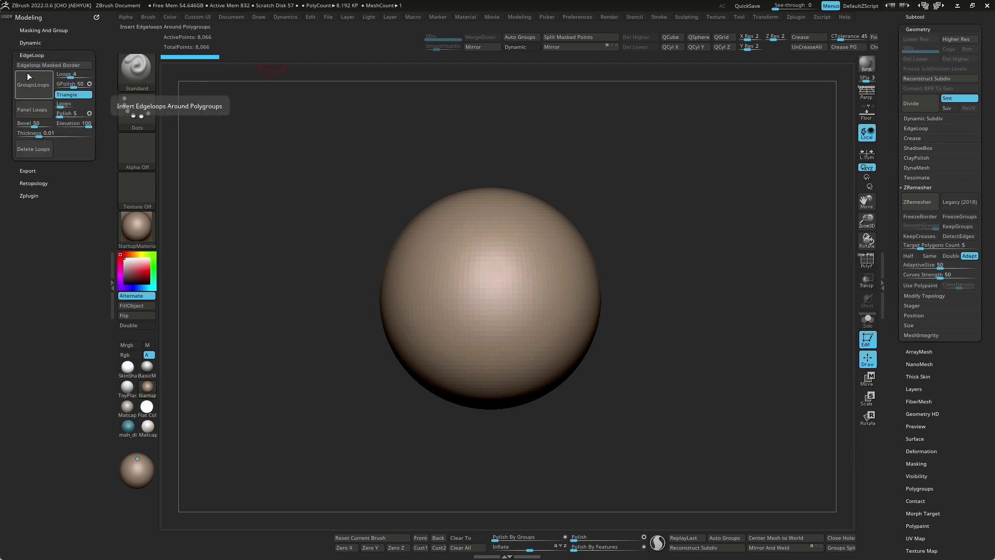
click(30, 151)
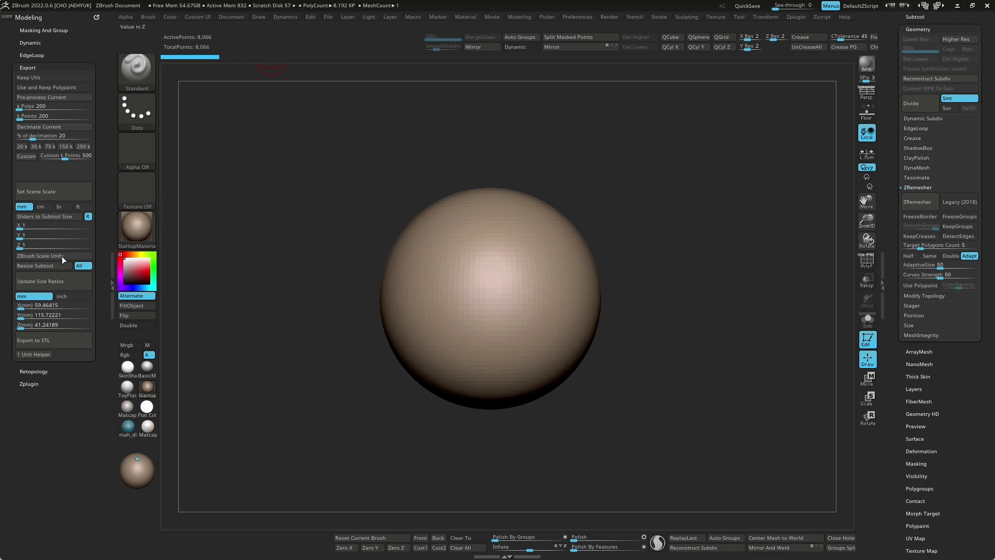
click(33, 371)
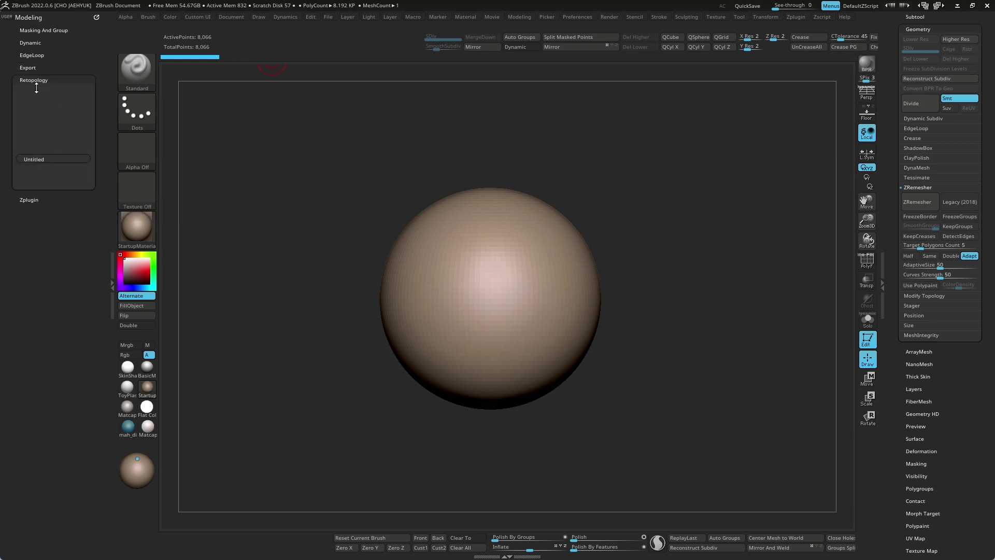
click(35, 198)
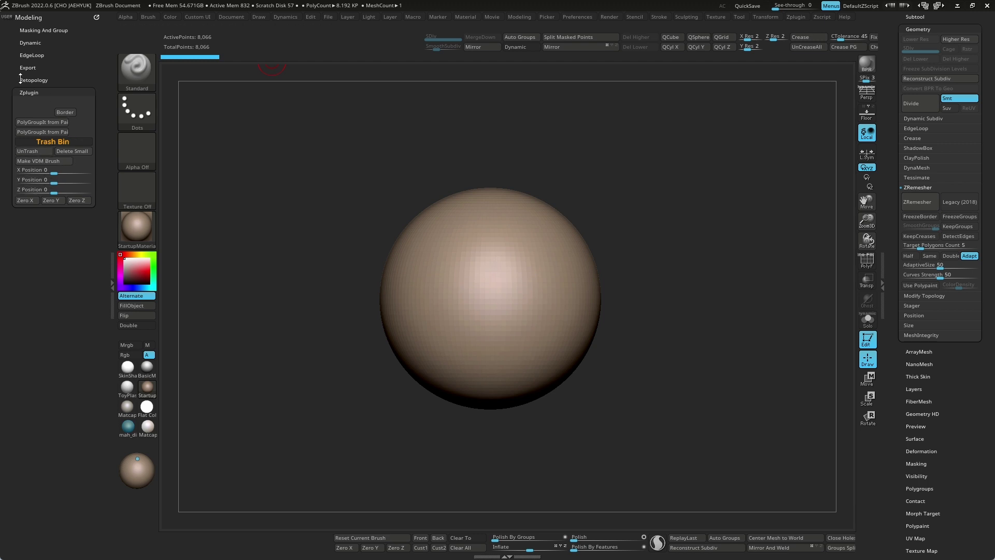
click(29, 93)
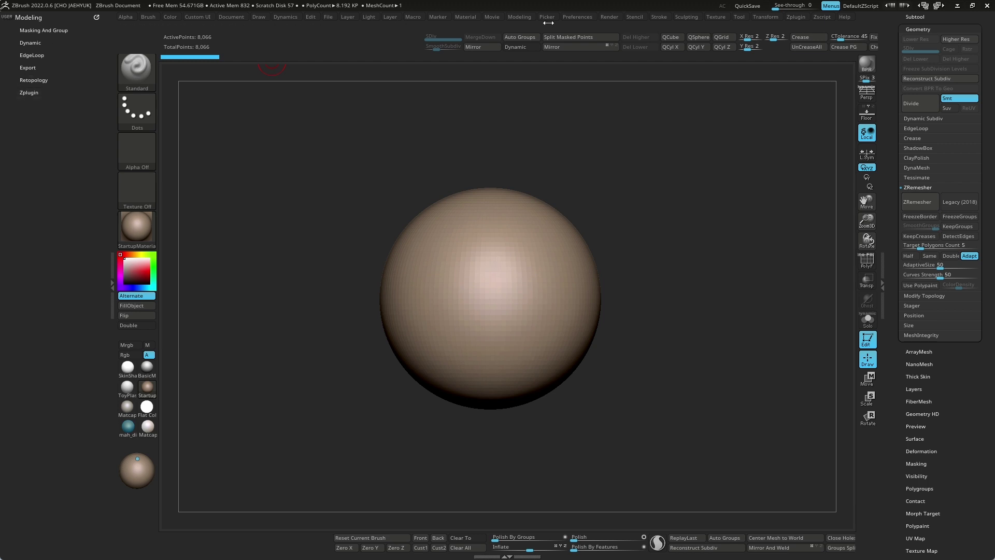
Step: Dock the Sculpting menu in the left tray below the Modeling menu
click(686, 18)
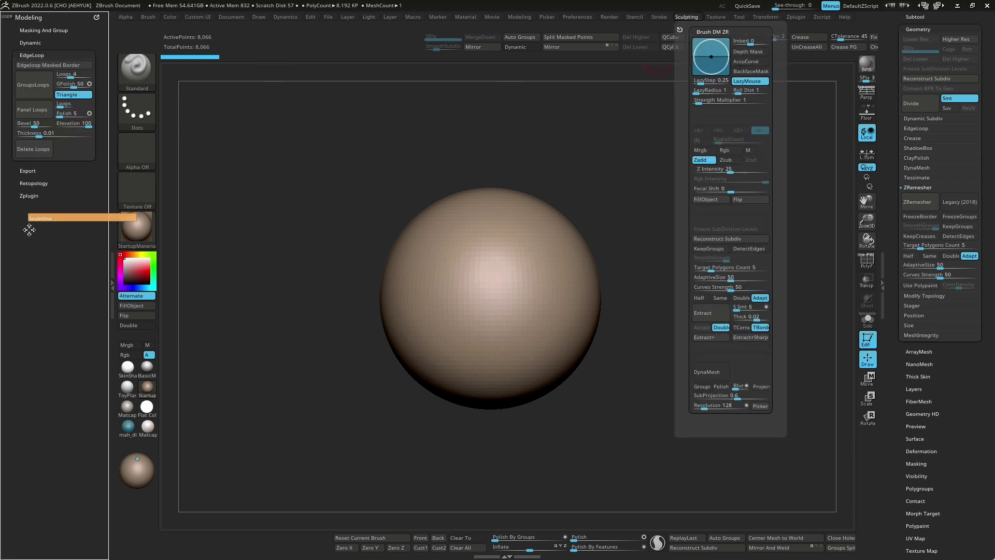
drag(679, 29, 32, 221)
drag(100, 298, 100, 150)
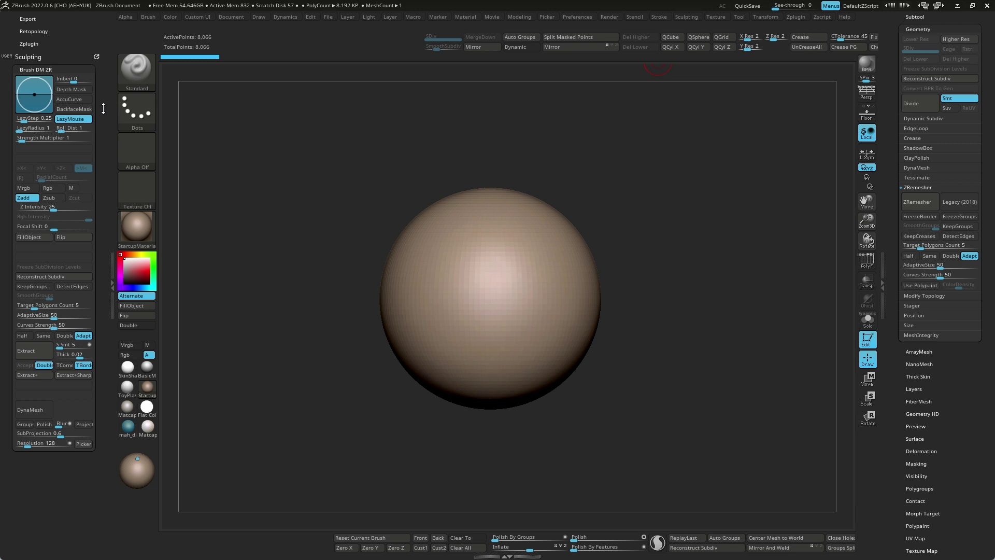
drag(102, 107, 101, 145)
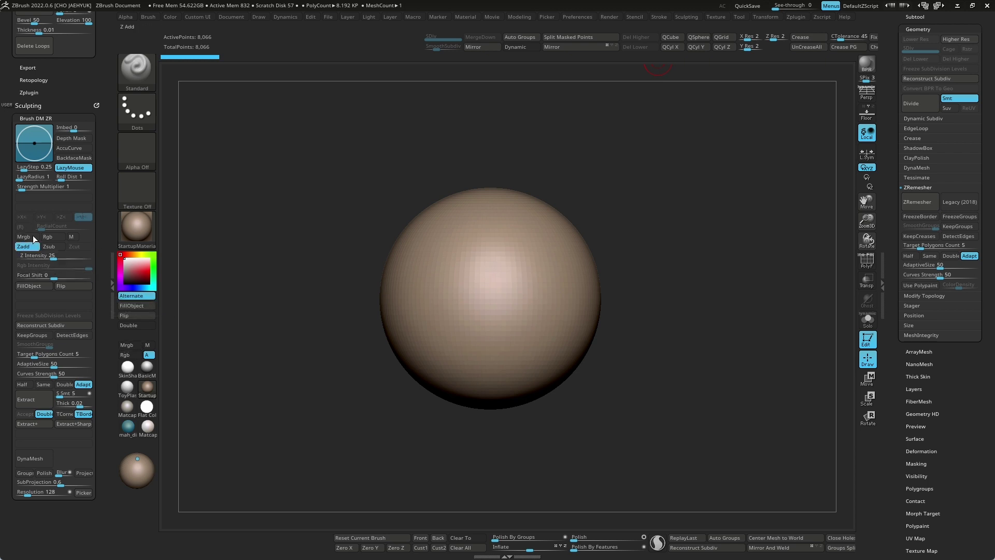
Step: Set the brush to paint Rgb only with Zadd off, then bring up the quick palette
click(82, 217)
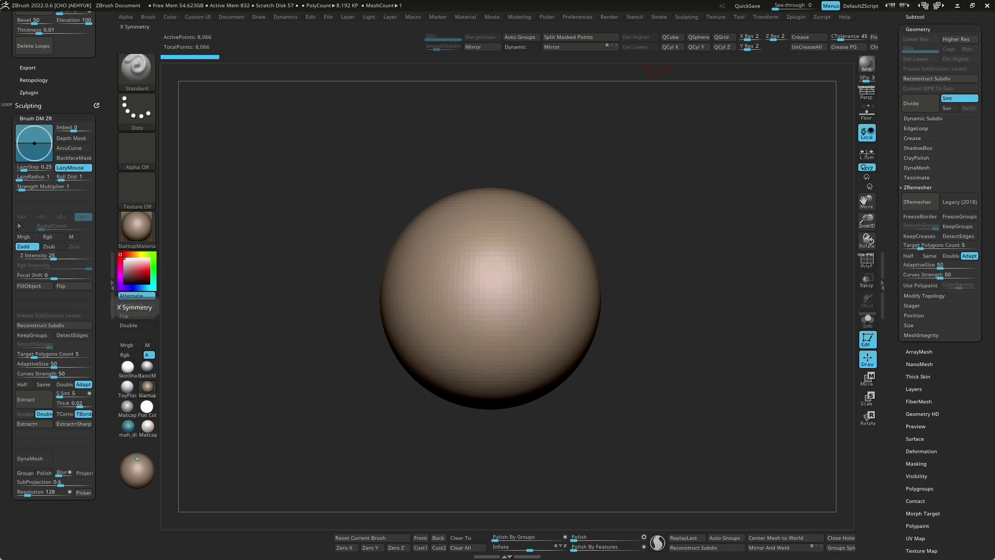
click(47, 236)
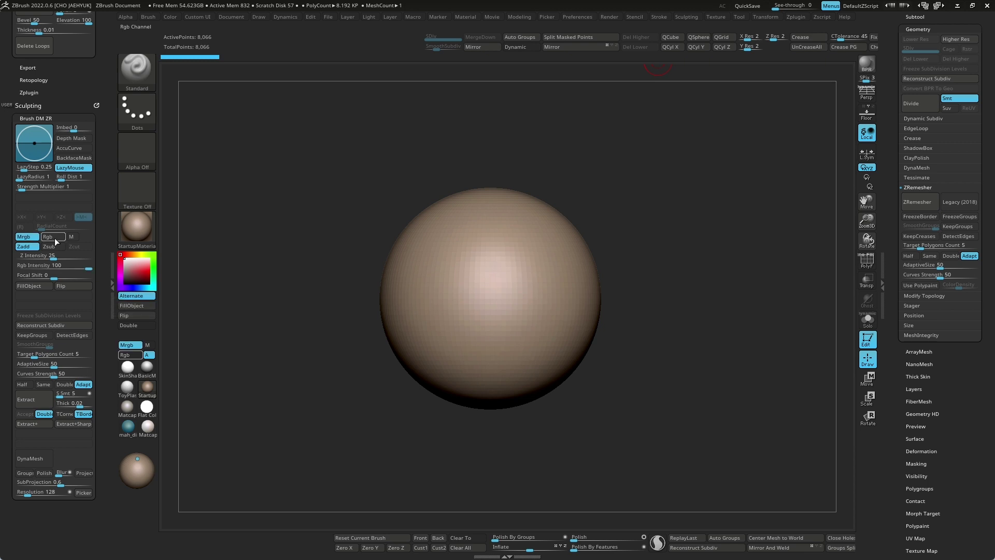
click(48, 246)
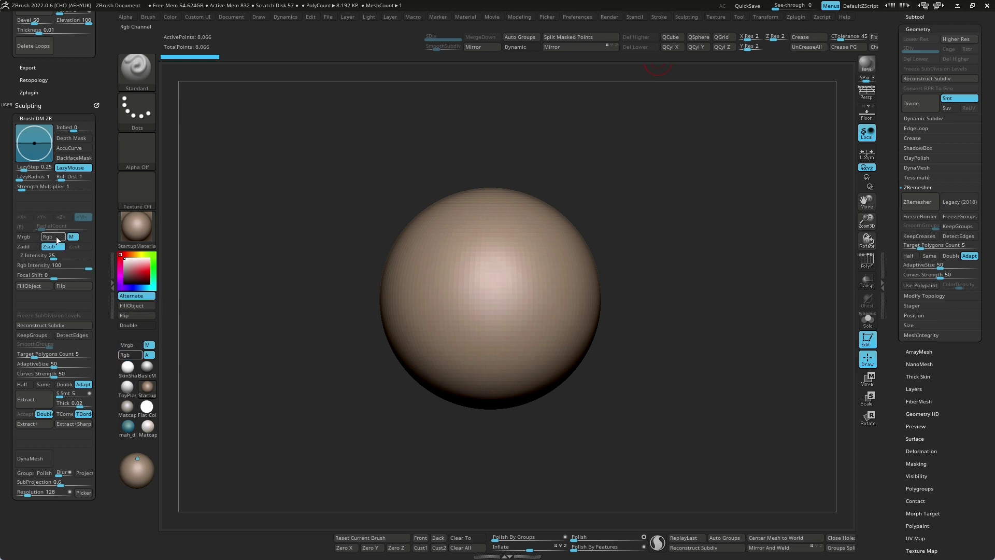
click(23, 246)
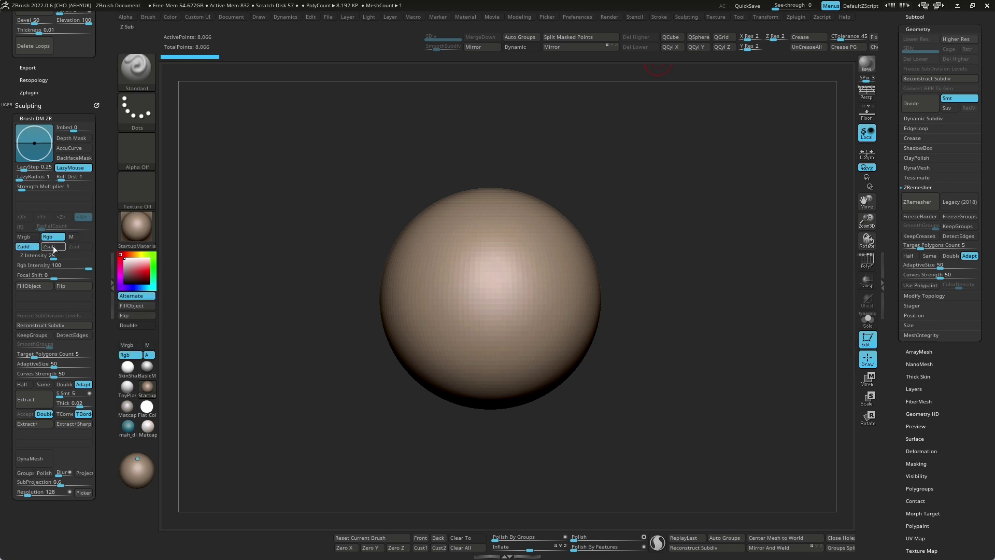
click(23, 246)
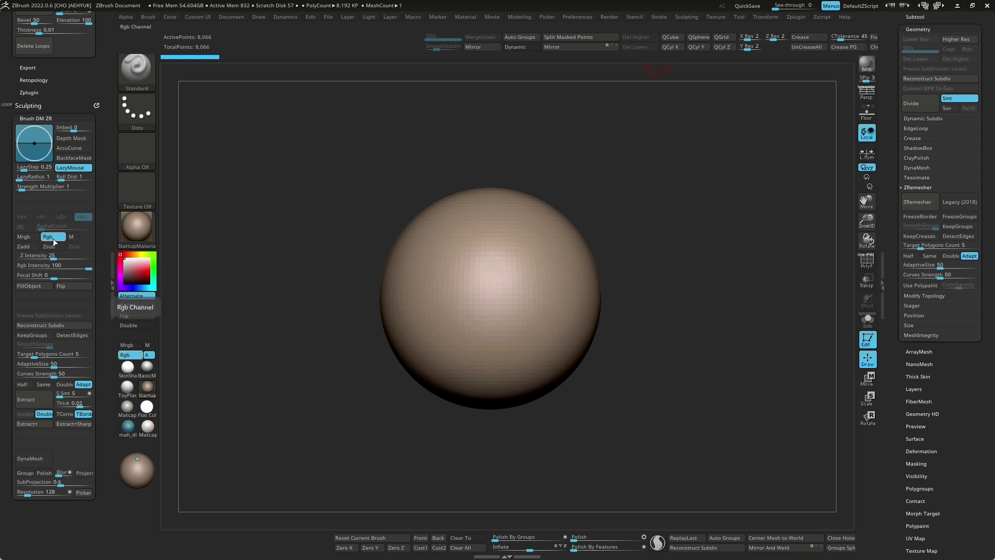
key(space)
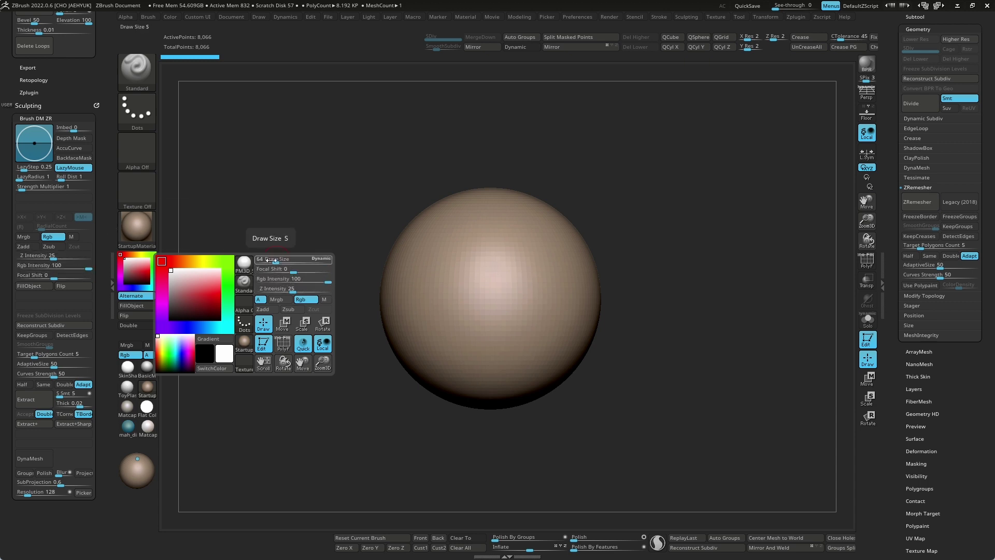
Step: Press Space again to dismiss the quick palette
key(space)
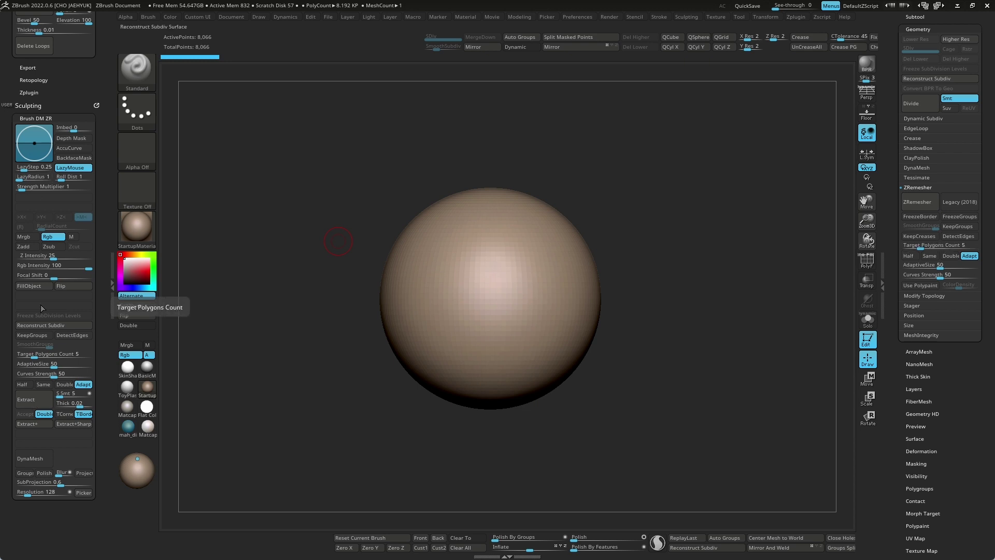
Step: Collapse the docked Sculpting menu and open Modeling's Masking And Group section
click(31, 106)
scroll(103, 65, up, 5)
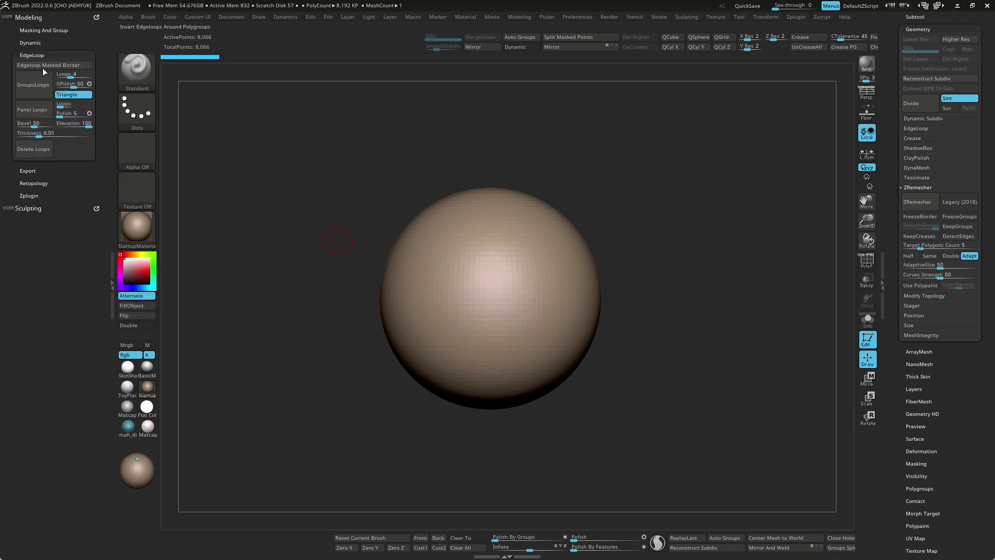
click(28, 45)
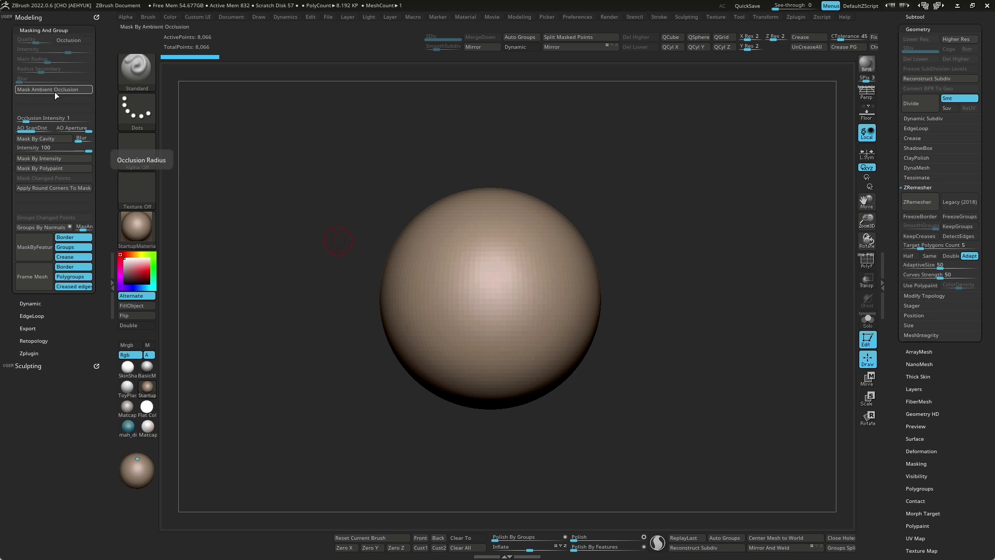